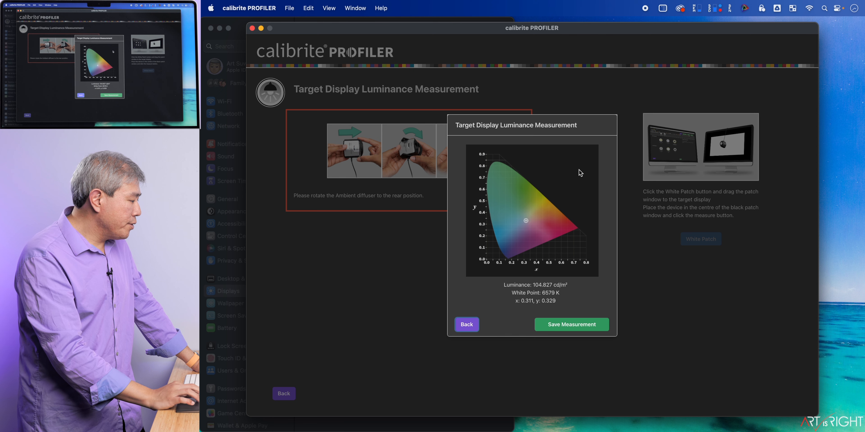
Step: Uncover the fine-tune calibration form in System Settings and enter measured white point x .311, y .329 and luminance 104.827
left_click_drag(525, 31, 762, 5)
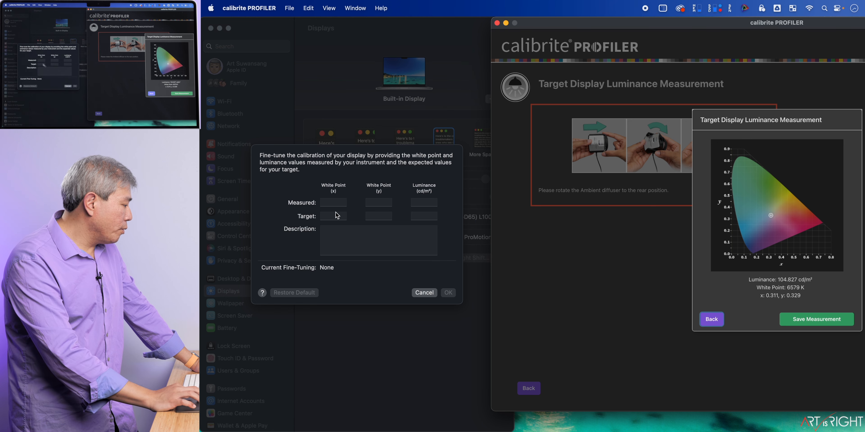
left_click(336, 204)
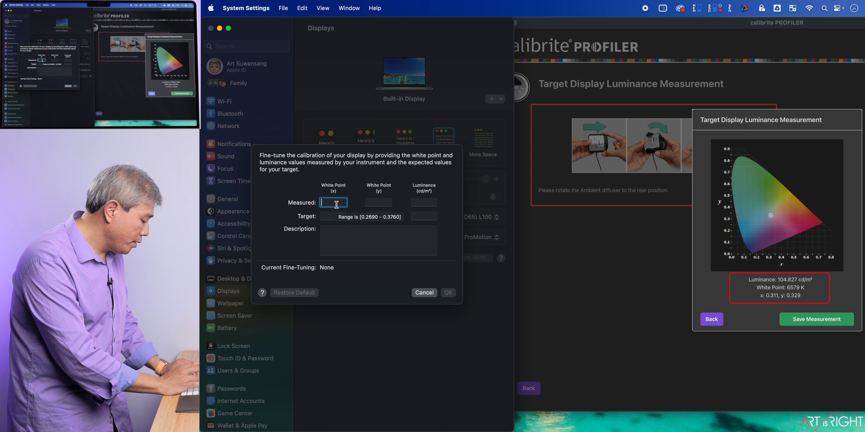
type(".311")
key("Tab")
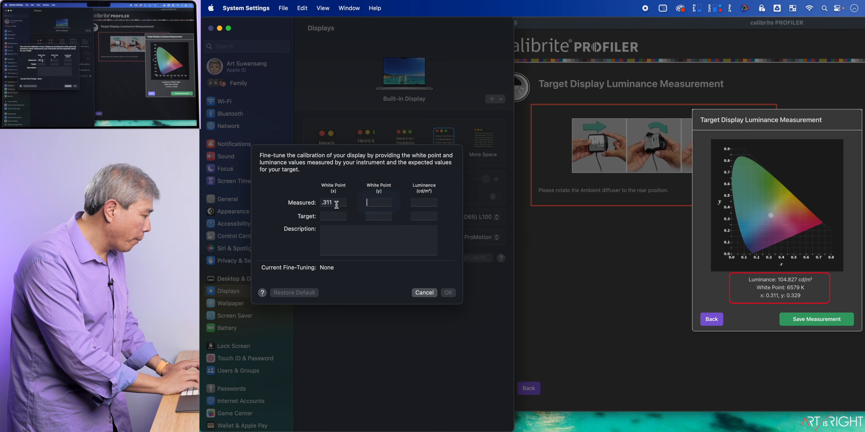
type(".329")
key("Tab")
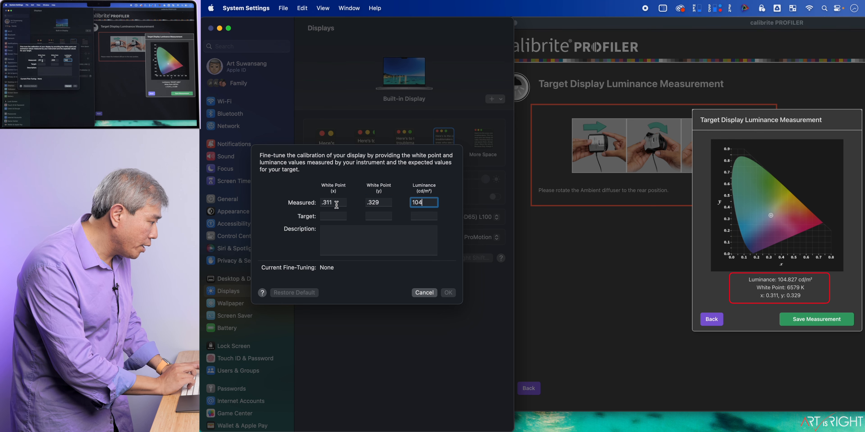
key("BackSpace")
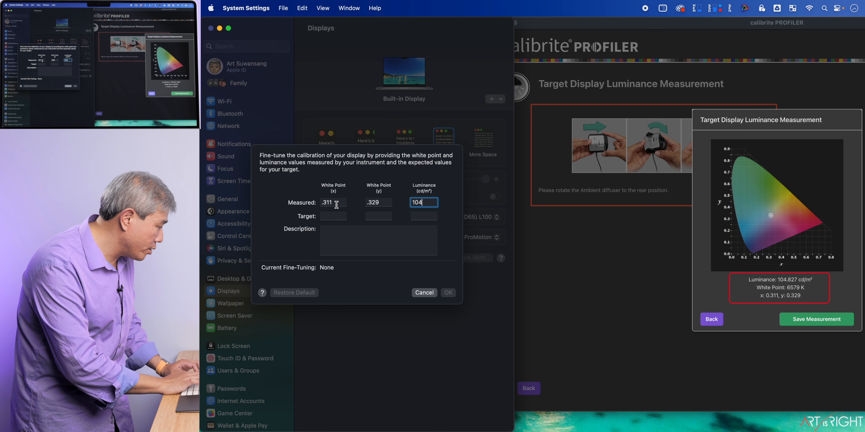
type(".827")
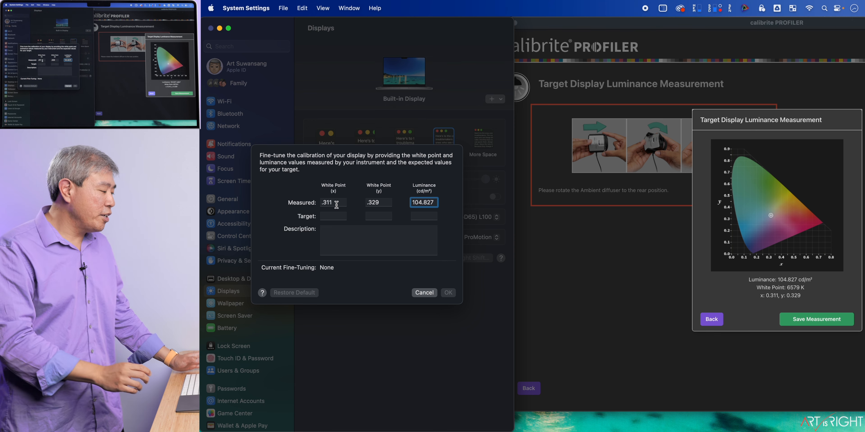
Step: Enter the target white point as x .3127 and y .329, with a target luminance of 100 cd/m²
key("Tab")
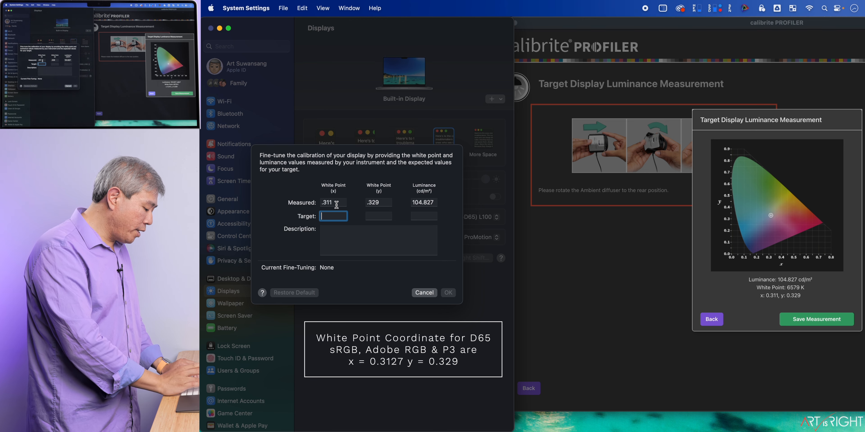
type("3127")
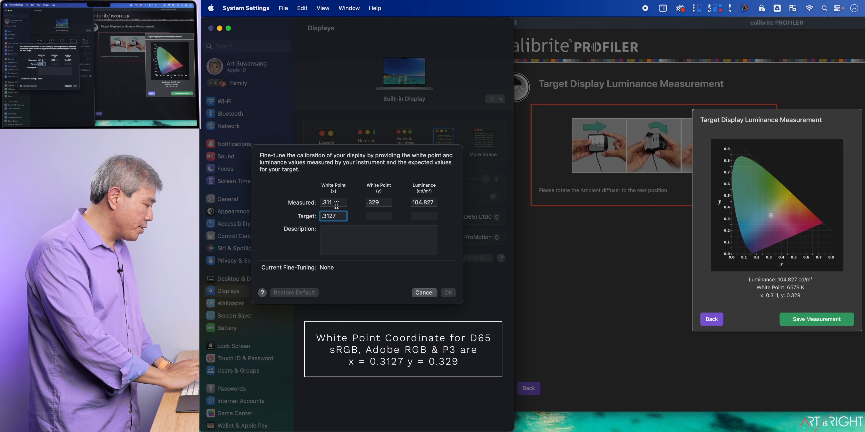
key("Tab")
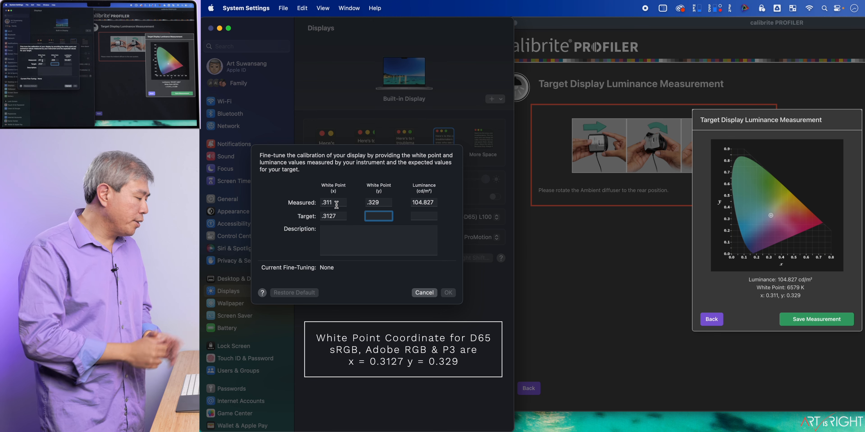
type(".329")
key("Tab")
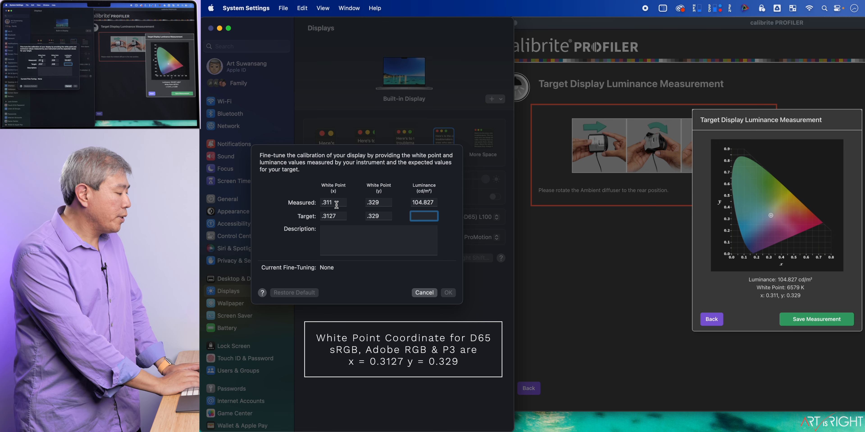
type("100")
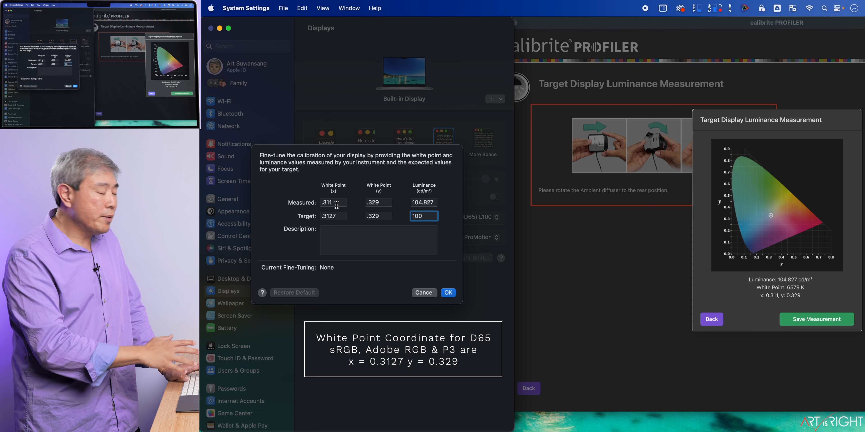
Step: Try a target luminance of 90 cd/m² and check the allowed range for that value
key("BackSpace")
key("BackSpace")
key("BackSpace")
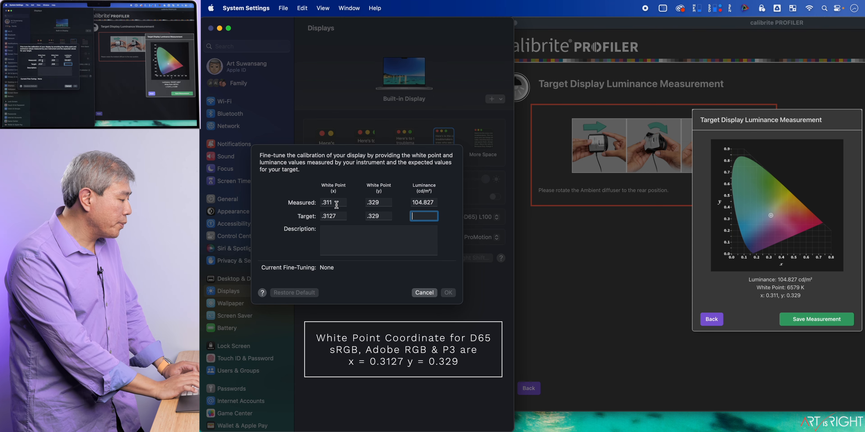
type("90")
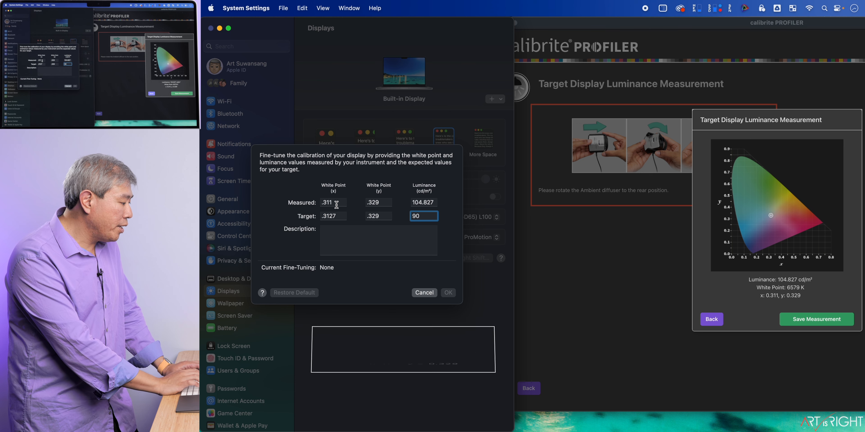
key("Tab")
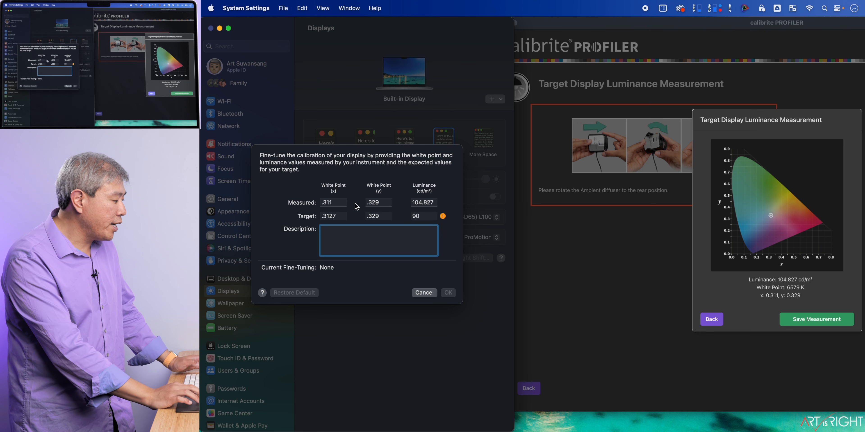
mouse_move(436, 218)
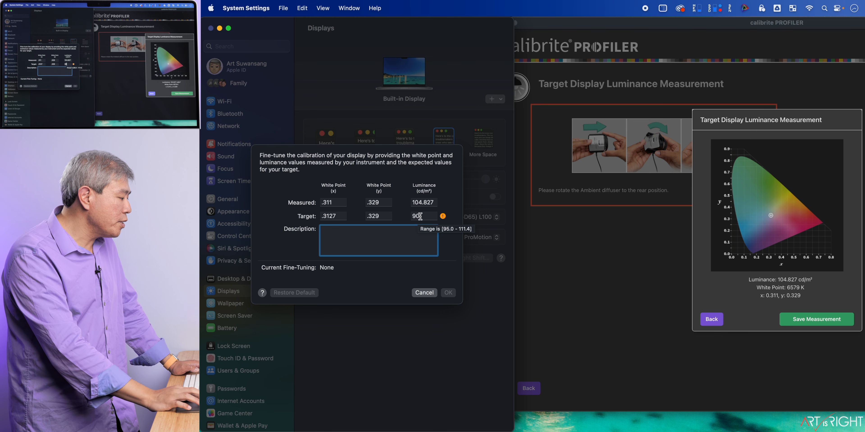
Step: Set the target luminance to 100 cd/m² and apply the fine-tuning, leaving the description empty
left_click_drag(424, 216, 403, 217)
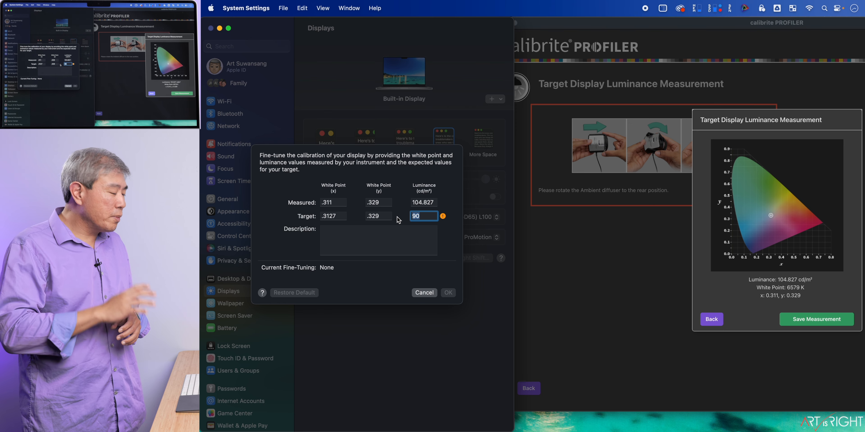
type("100")
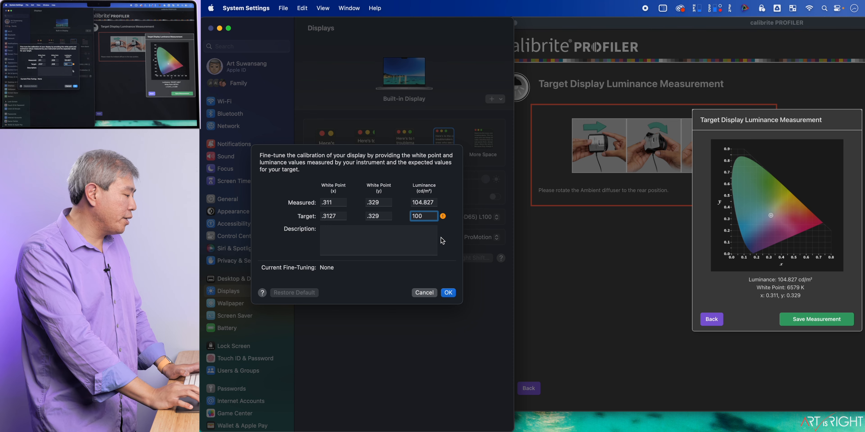
left_click(411, 250)
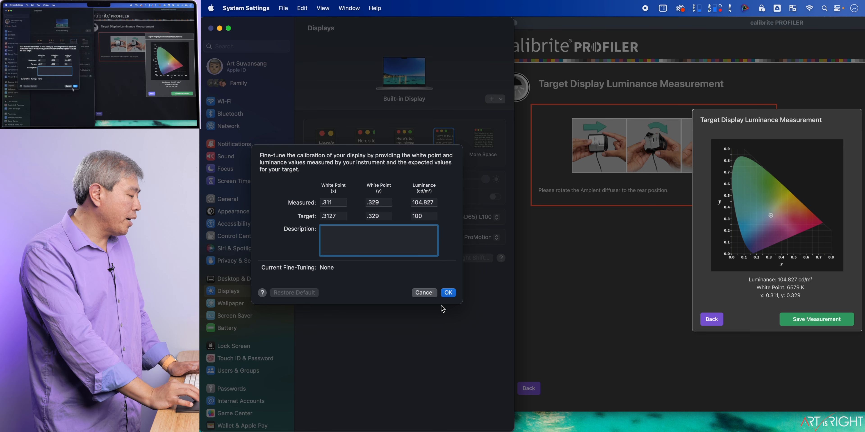
left_click(447, 292)
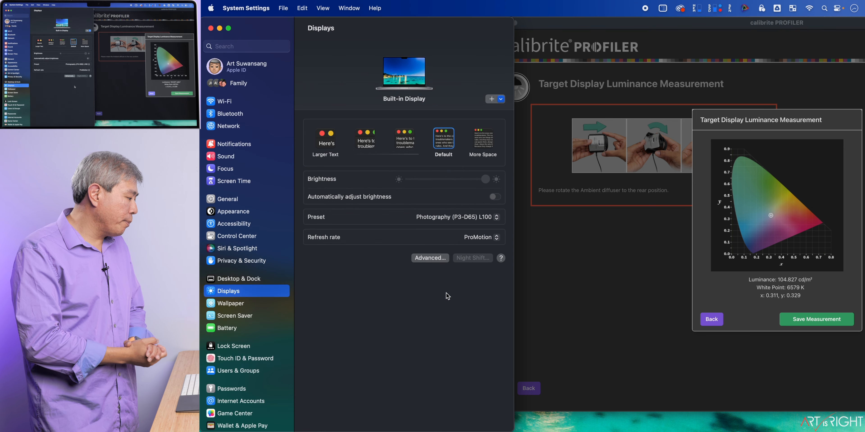
Step: Reopen the fine-tune calibration of the Photography (P3-D65) L100 preset to check its current fine-tuning, and leave without changes
left_click(444, 216)
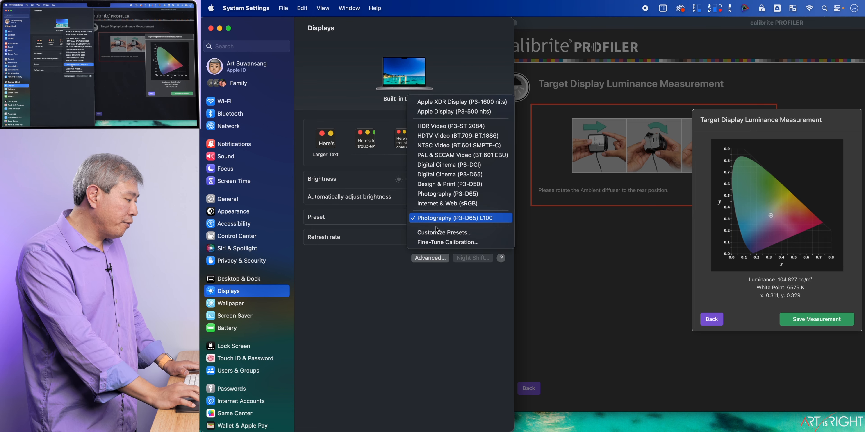
left_click(437, 244)
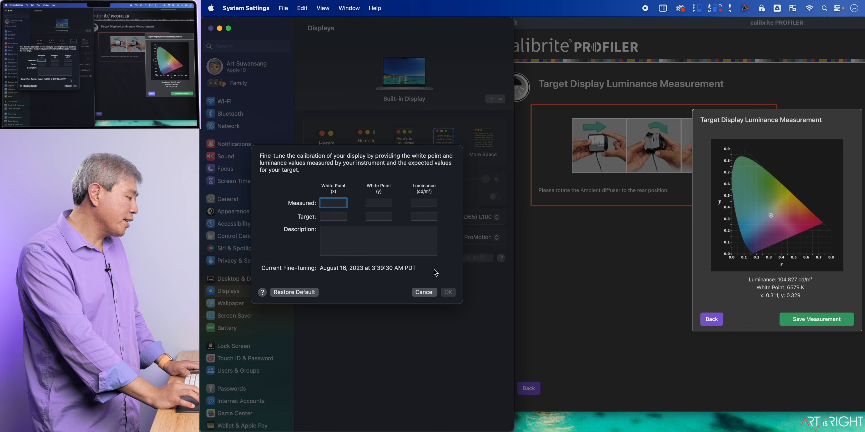
left_click(424, 293)
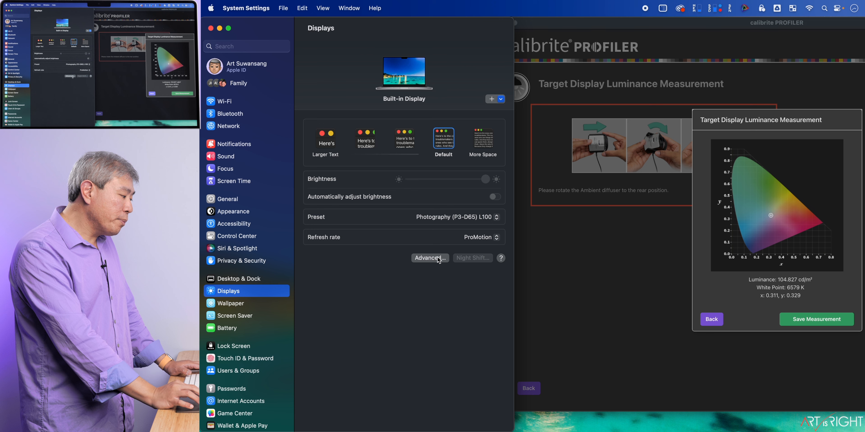
left_click(444, 217)
left_click(442, 242)
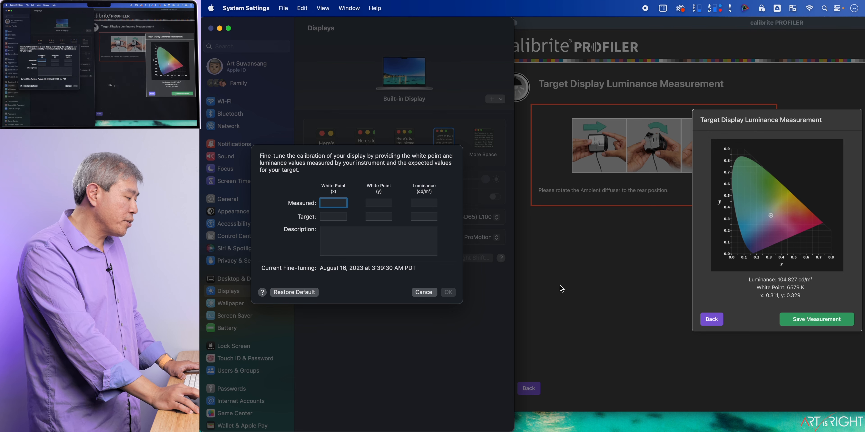
left_click(426, 293)
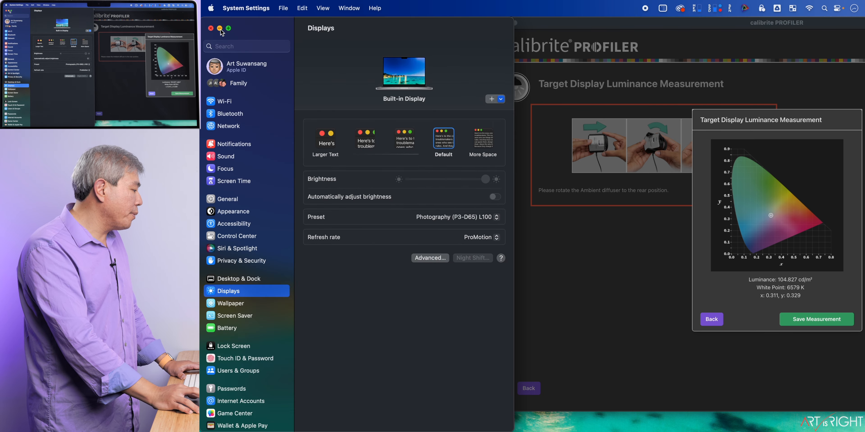
Step: Quit System Settings and go back in calibrite PROFILER to the white point and luminance choices without saving the measurement
left_click(242, 7)
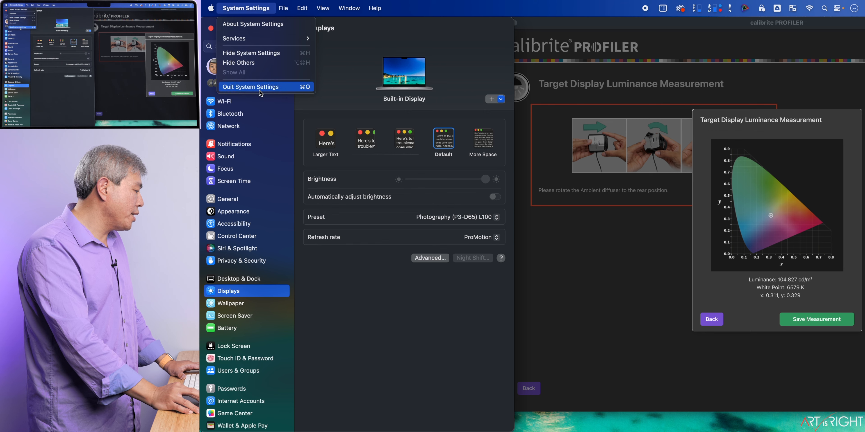
left_click(259, 87)
left_click_drag(716, 17, 484, 7)
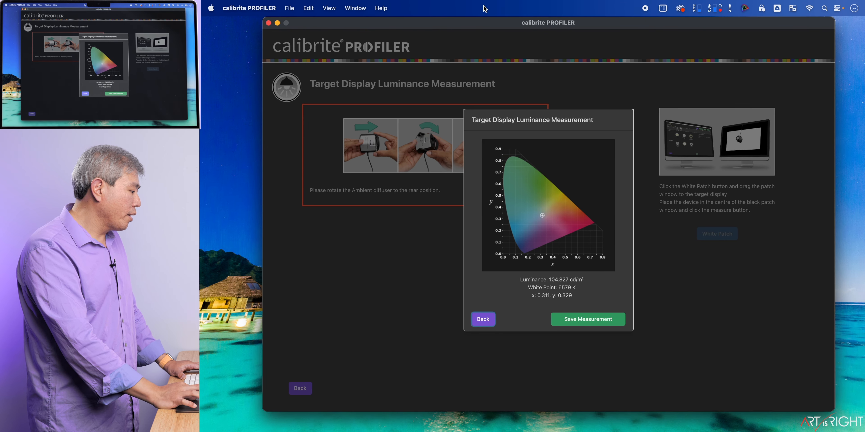
left_click(484, 319)
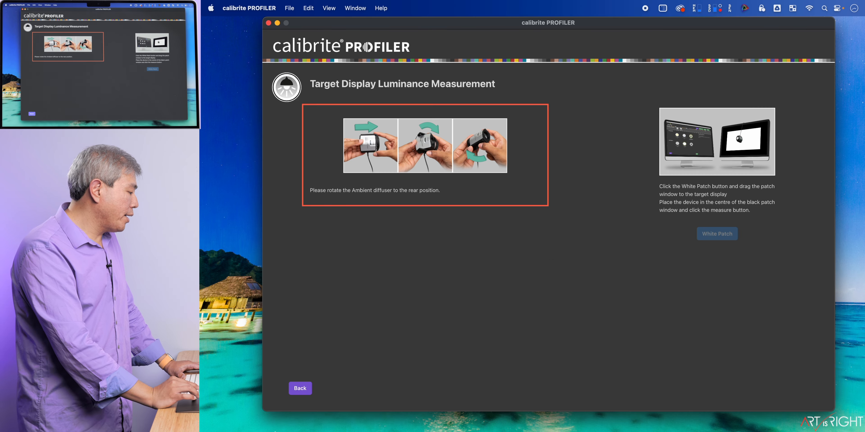
left_click(302, 388)
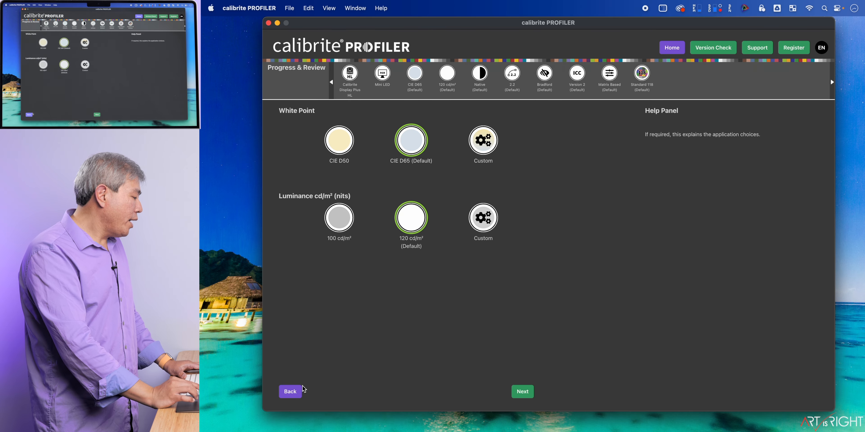
Step: Choose a custom white point for the display profile and set it to Native
mouse_move(457, 134)
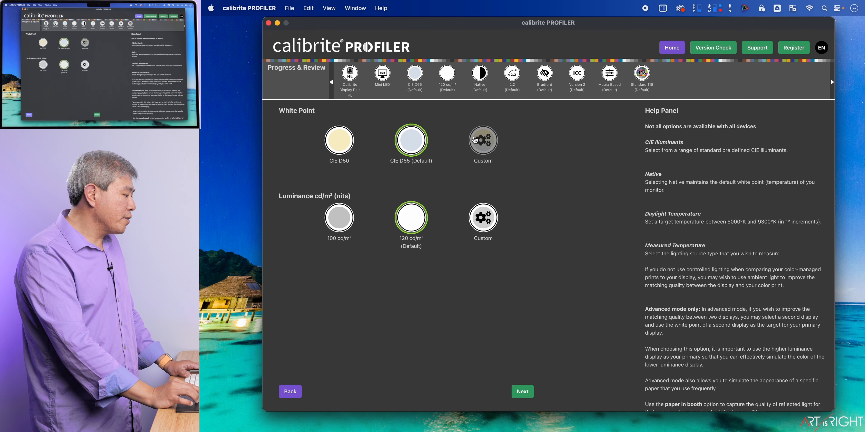
left_click(476, 142)
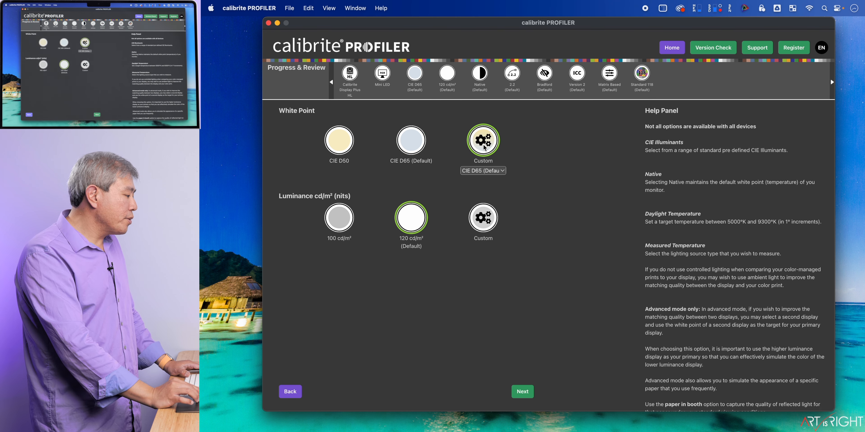
left_click(490, 172)
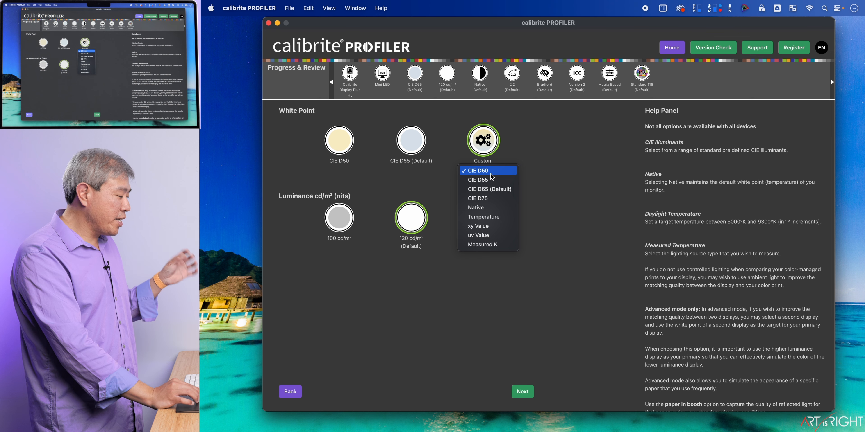
left_click(497, 208)
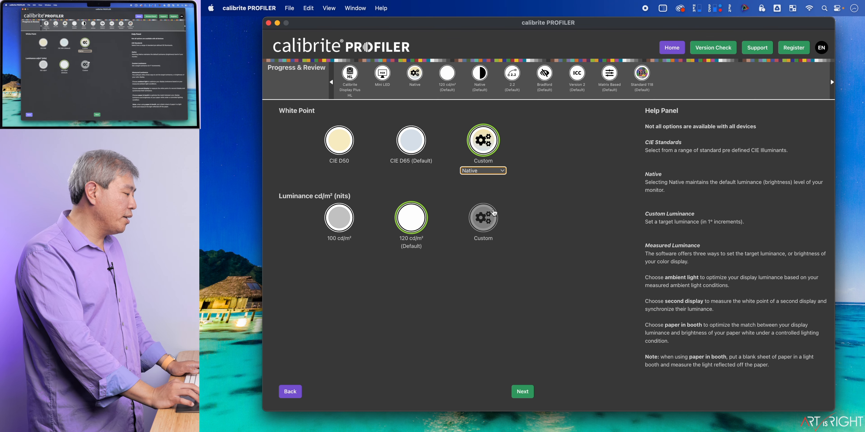
Step: Choose a custom luminance for the display profile and set it to Native
left_click(473, 223)
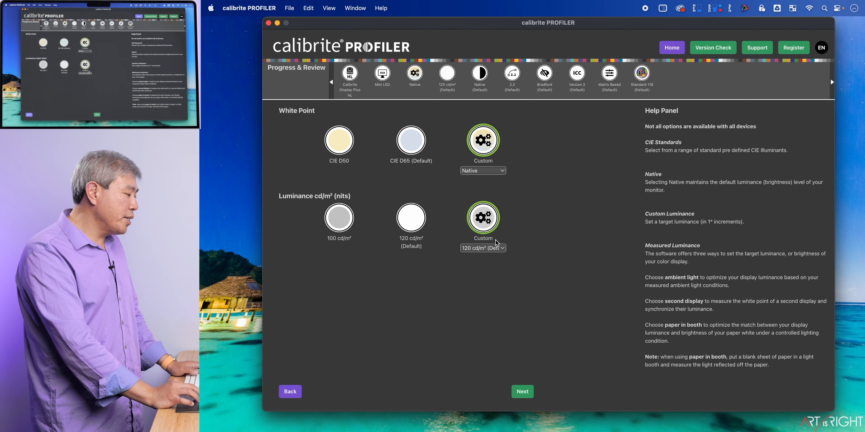
left_click(498, 247)
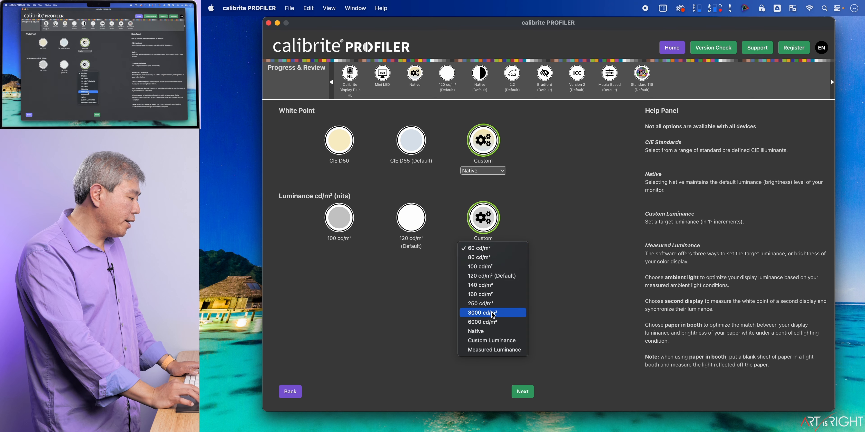
left_click(492, 331)
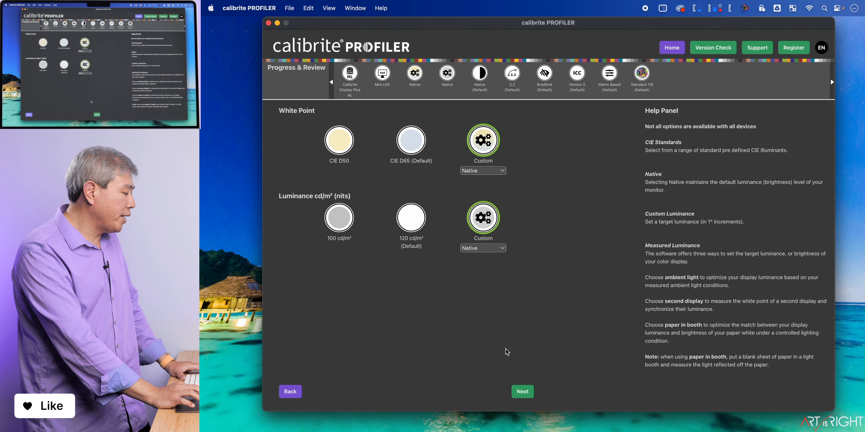
Step: Keep the default contrast ratio, gamma and advanced profile options, and continue to the patch set options
left_click(523, 392)
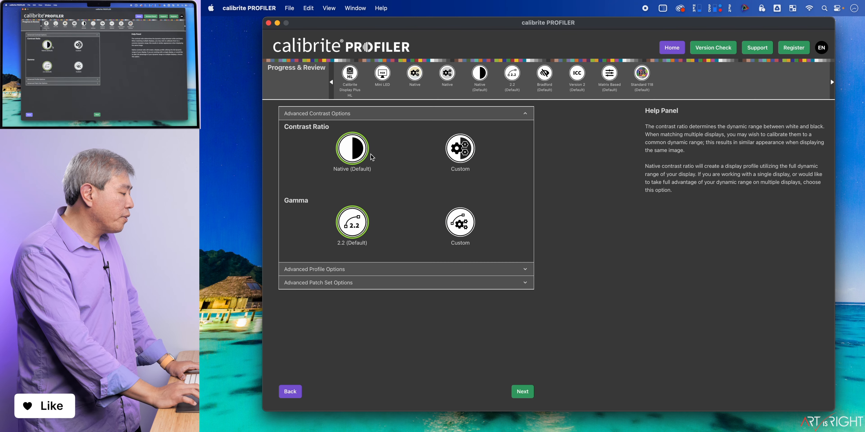
mouse_move(423, 166)
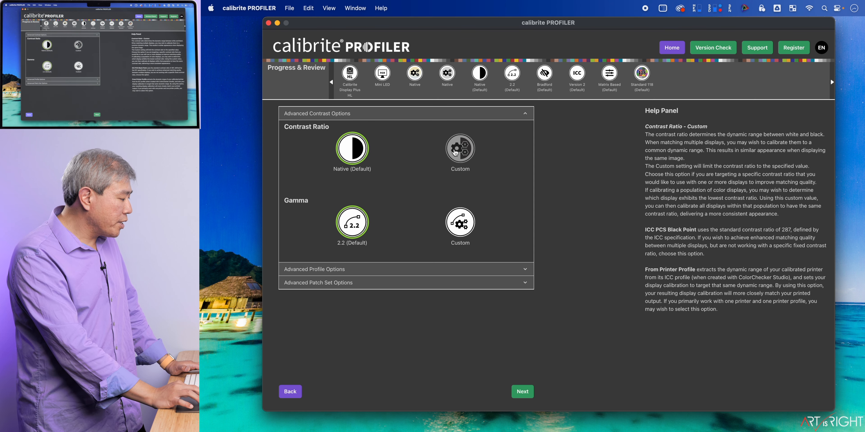
mouse_move(460, 220)
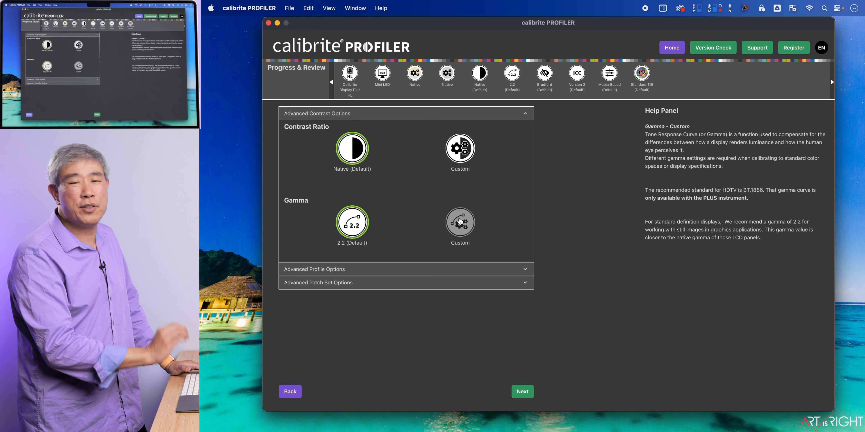
left_click(461, 272)
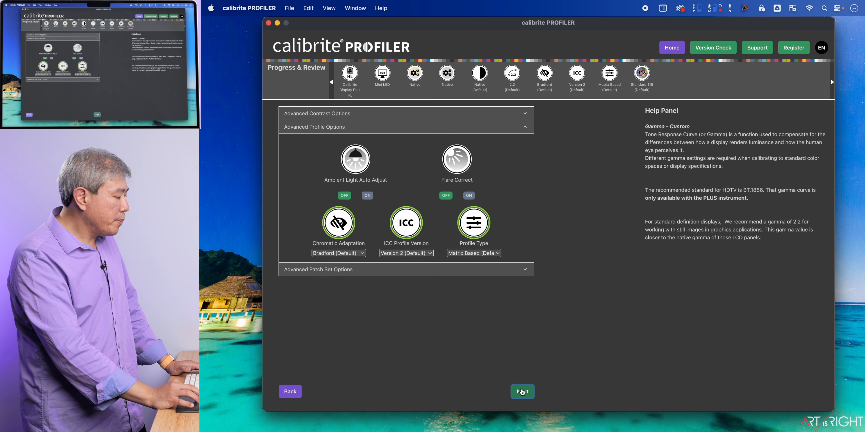
left_click(527, 392)
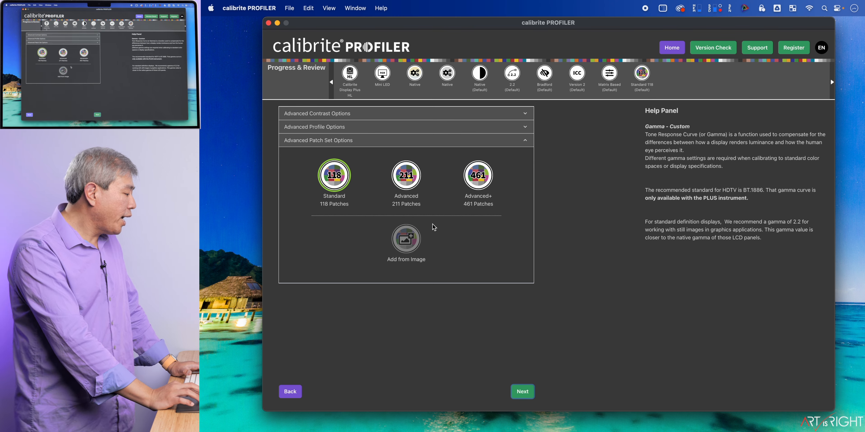
Step: Try the Advanced+ patch set, settle on Standard with 118 patches, and continue to the measurement page
mouse_move(405, 183)
left_click(487, 175)
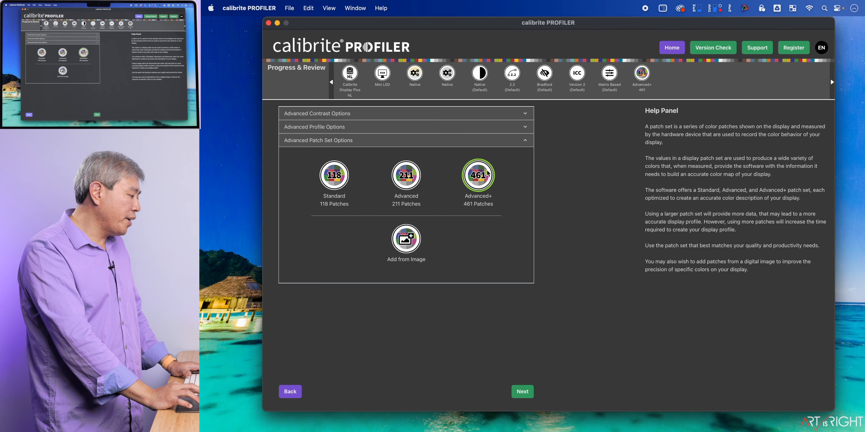
mouse_move(407, 253)
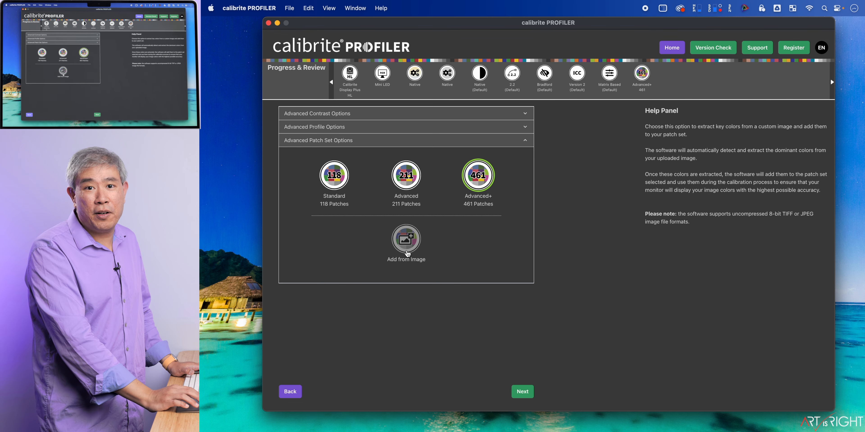
left_click(336, 184)
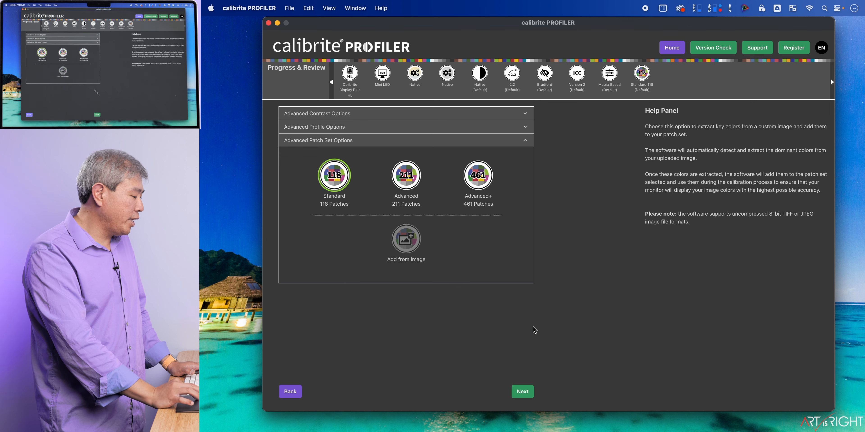
left_click(524, 391)
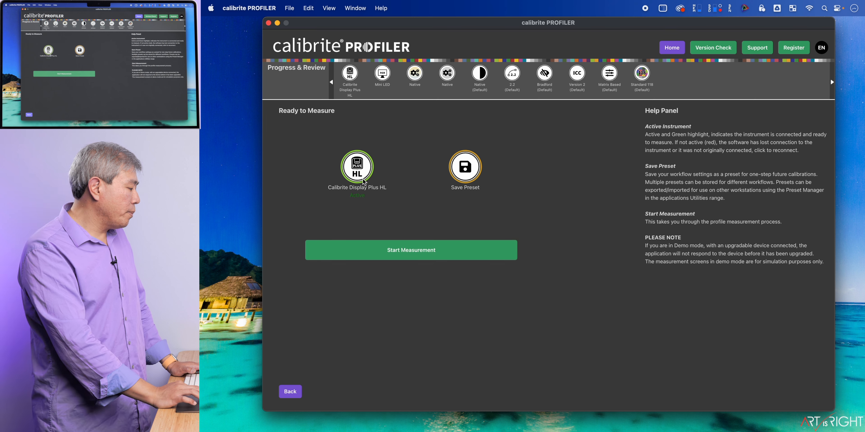
Step: Save the workflow settings as a preset named "Apple MBP XDR Display"
mouse_move(457, 186)
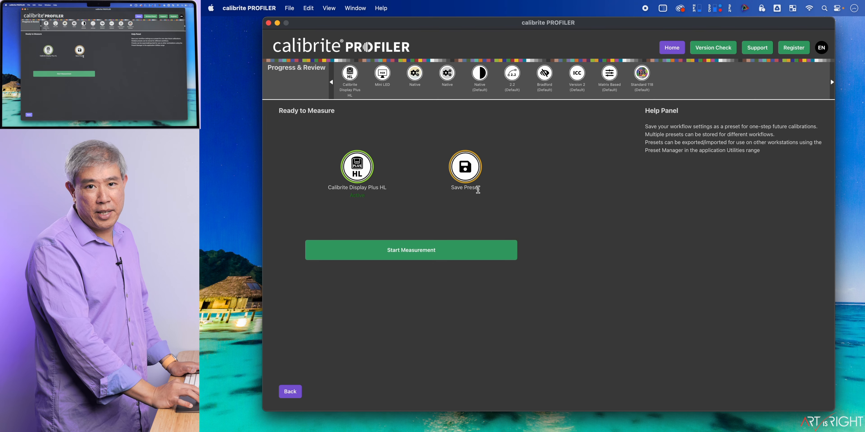
left_click(475, 181)
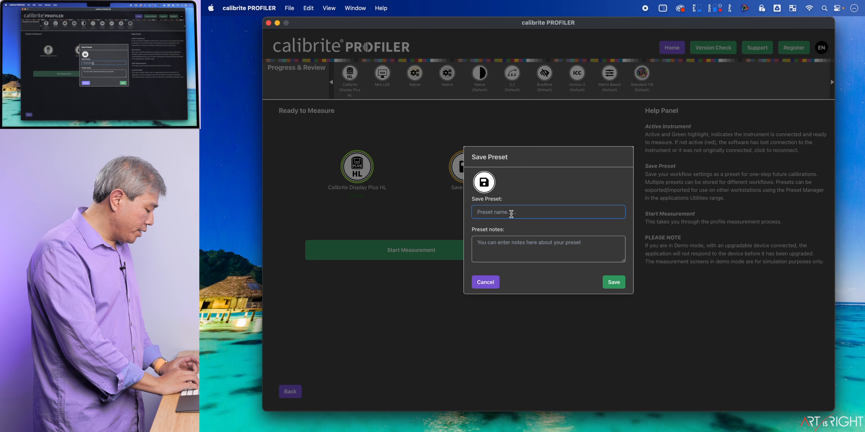
type("Apple")
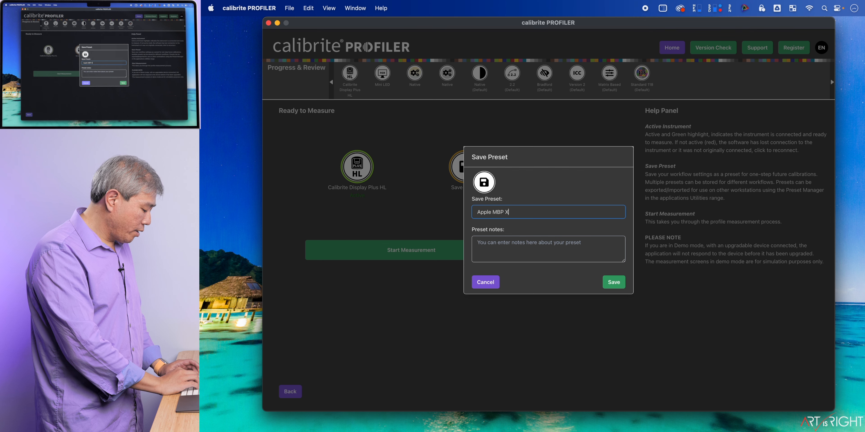
type("MBP XDR Displa")
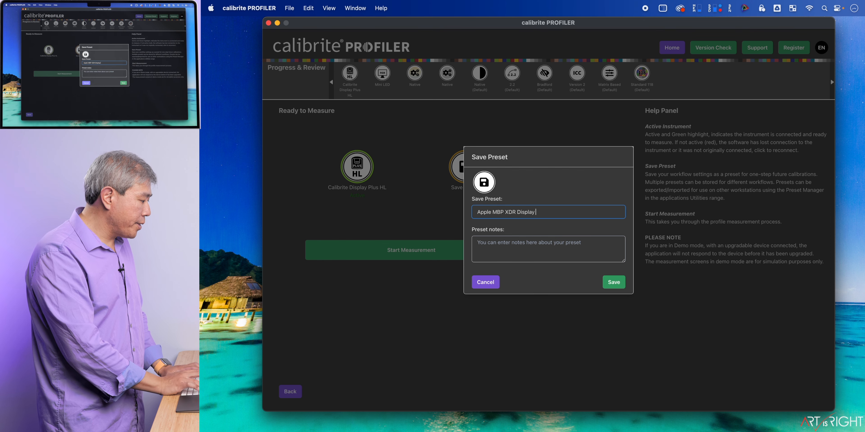
type("y")
key("BackSpace")
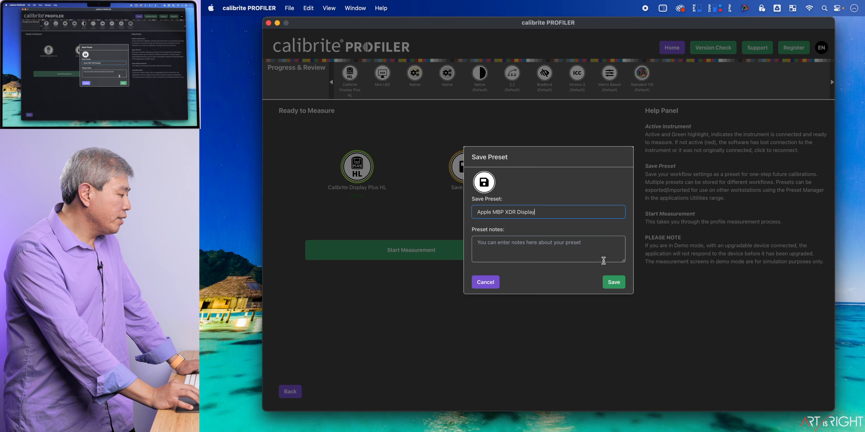
left_click(614, 283)
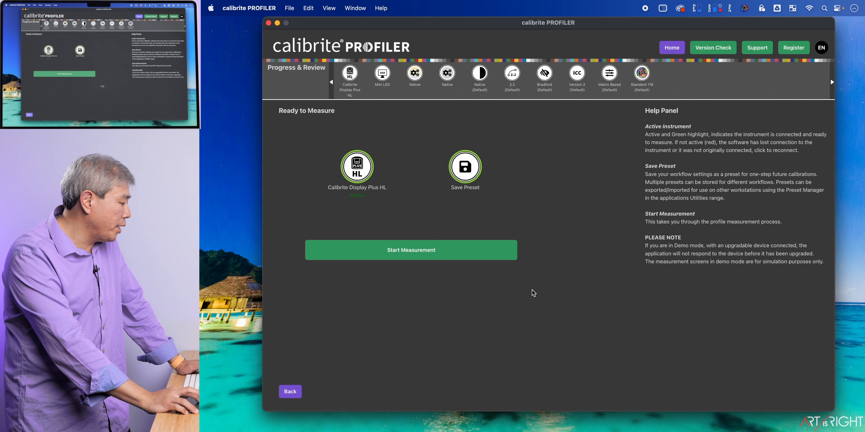
Step: Measure the display's 118 patches without enabling any manual hardware adjustments, and continue past the measurement results to saving the profile
left_click(470, 259)
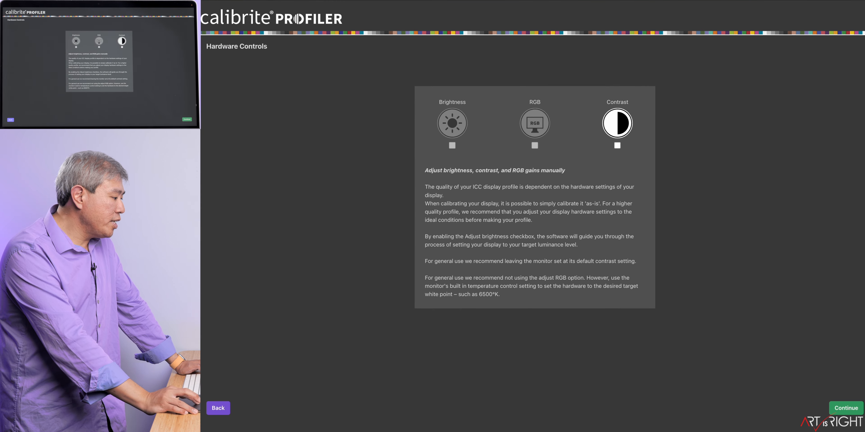
left_click(842, 407)
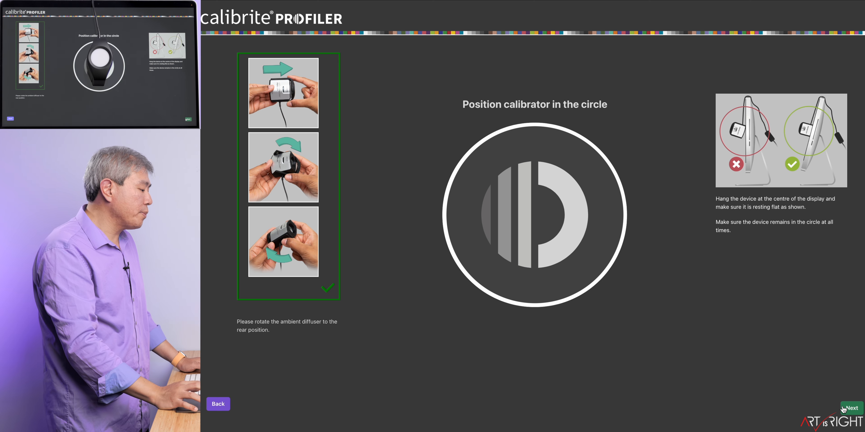
left_click(844, 409)
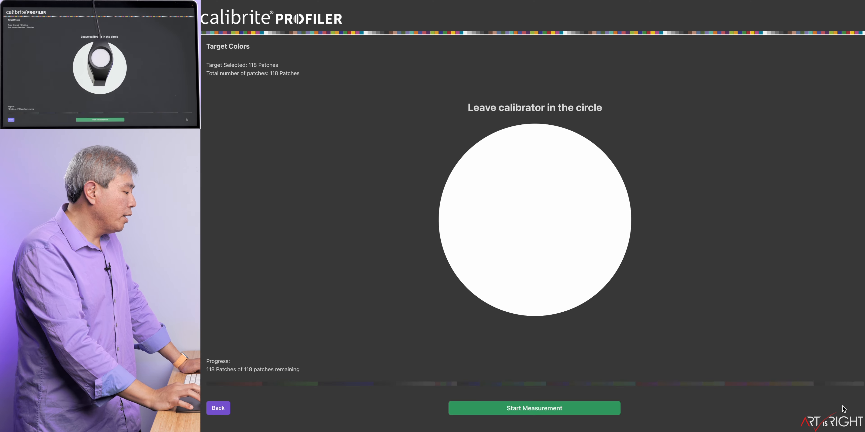
left_click(545, 409)
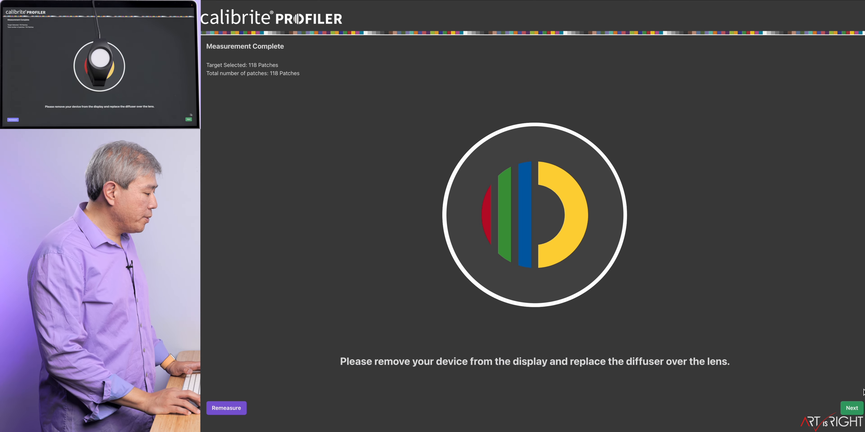
left_click(852, 408)
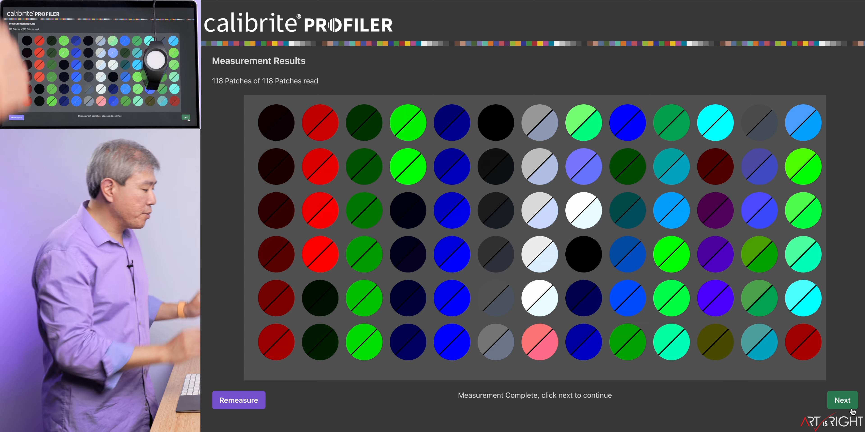
left_click(842, 401)
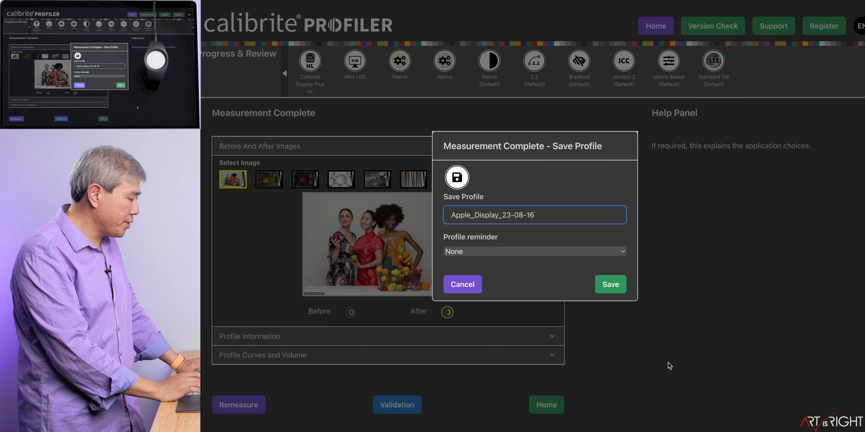
Step: Name the new display profile Apple_Display_230816
key("BackSpace")
key("BackSpace")
type("0")
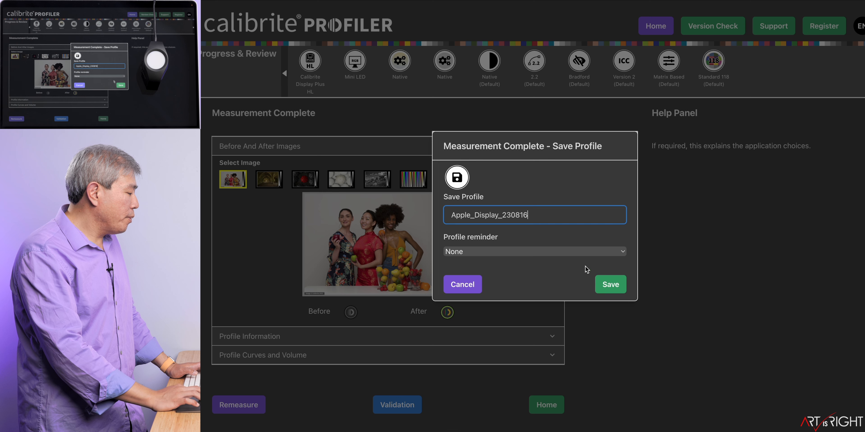
Step: Try a 4 Weeks profile reminder, set the reminder back to None, and save the profile
left_click(575, 252)
left_click(570, 288)
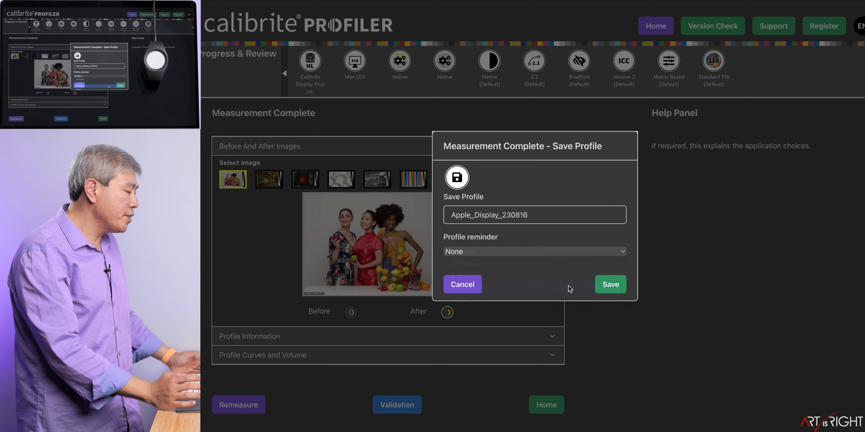
left_click(532, 292)
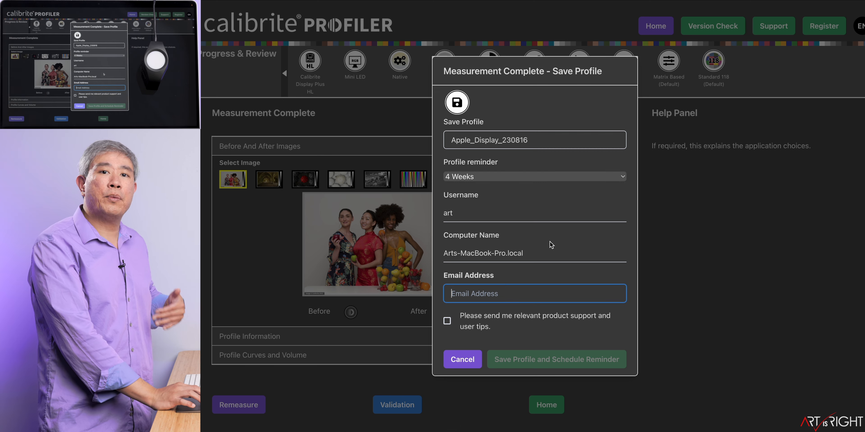
left_click(547, 176)
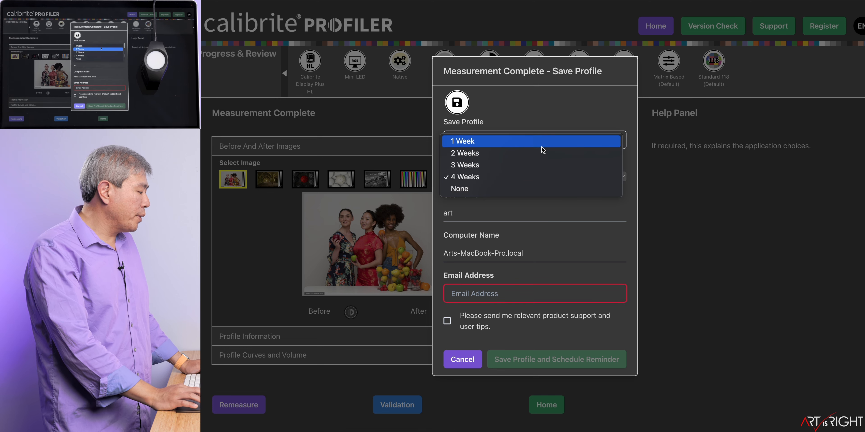
left_click(528, 189)
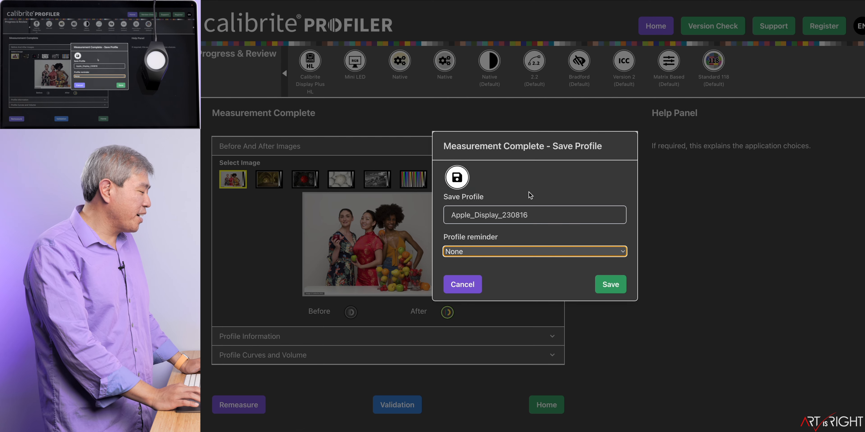
left_click(610, 286)
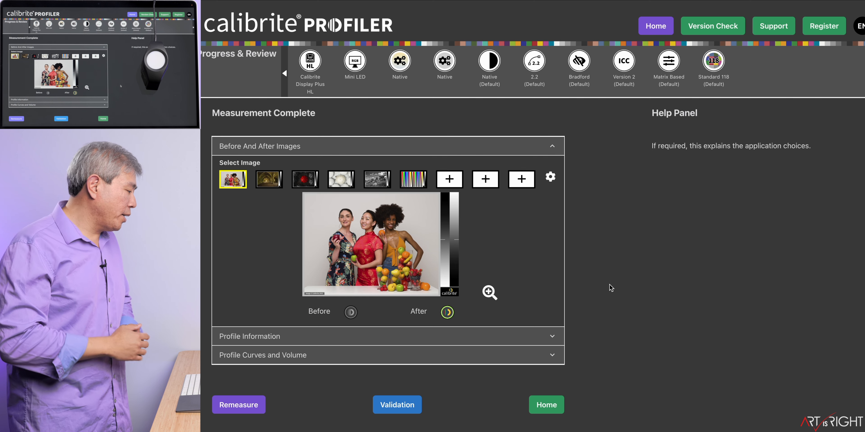
Step: Open validation for the new profile and choose ColorChecker Classic - 24 Patches as the industry standard target
mouse_move(457, 275)
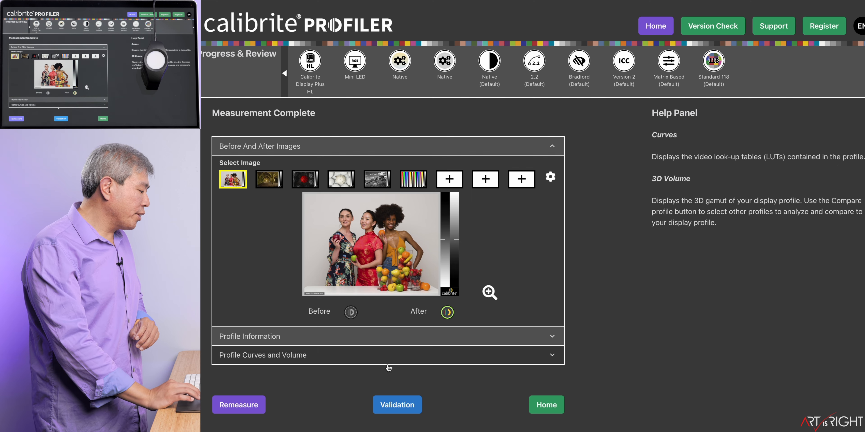
left_click(396, 407)
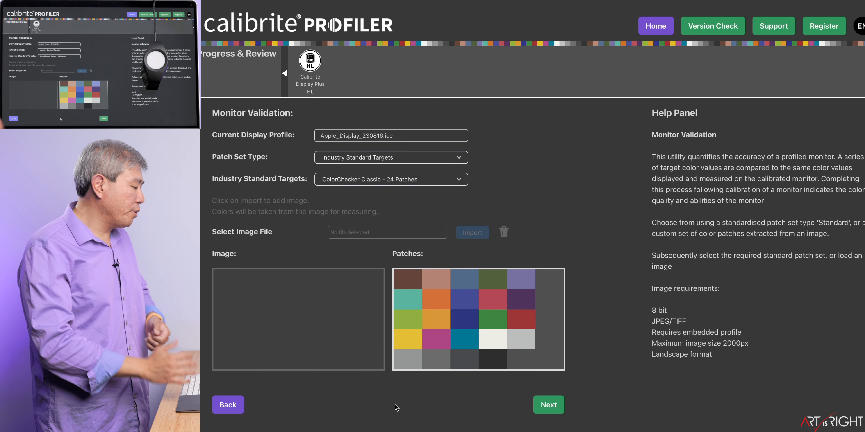
left_click(374, 183)
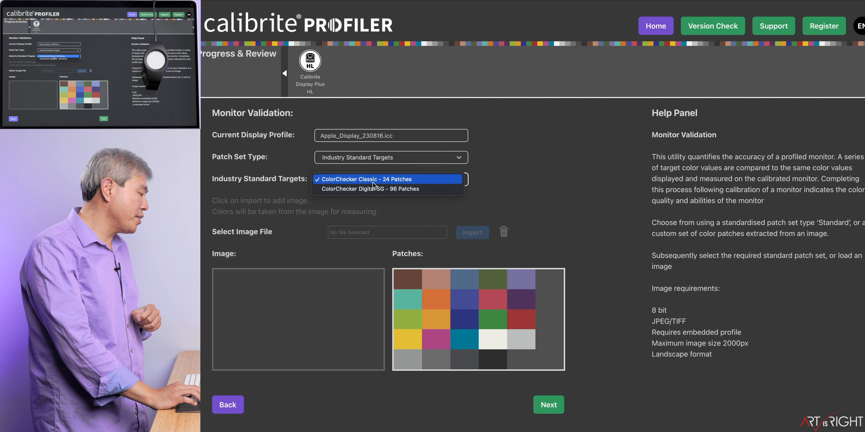
left_click(373, 180)
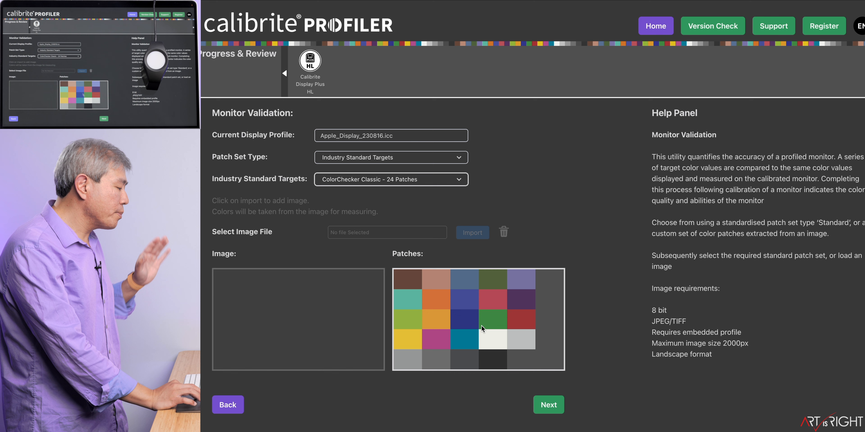
Step: Run the validation measurement with the calibrator in the circle and open the validation report
left_click(545, 405)
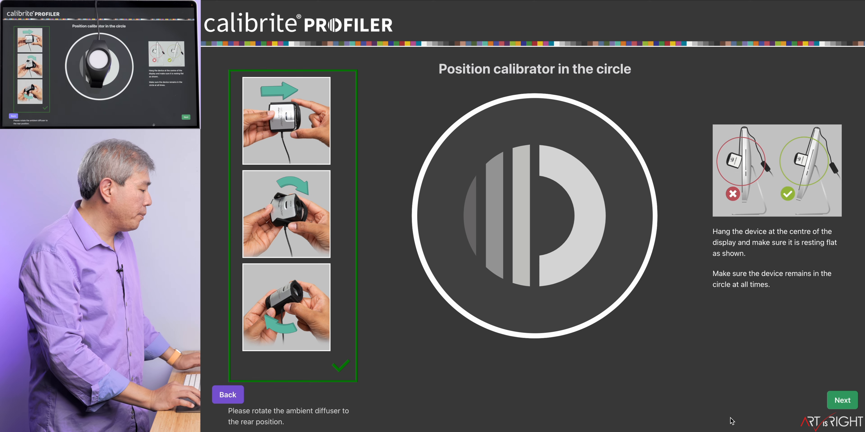
left_click(838, 401)
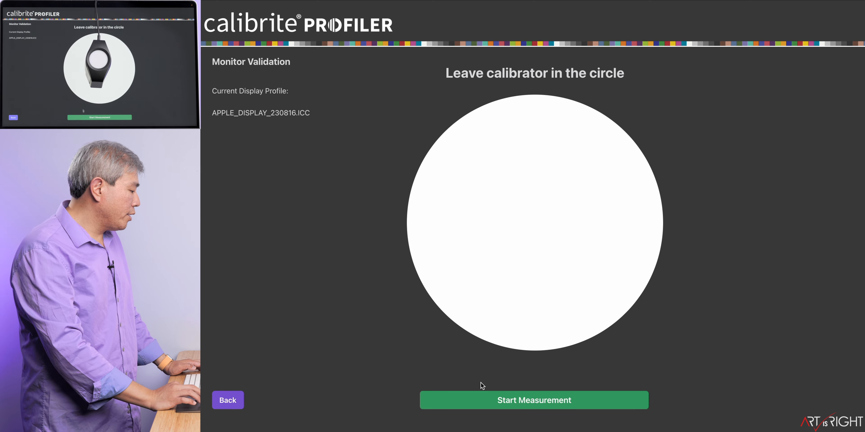
left_click(498, 401)
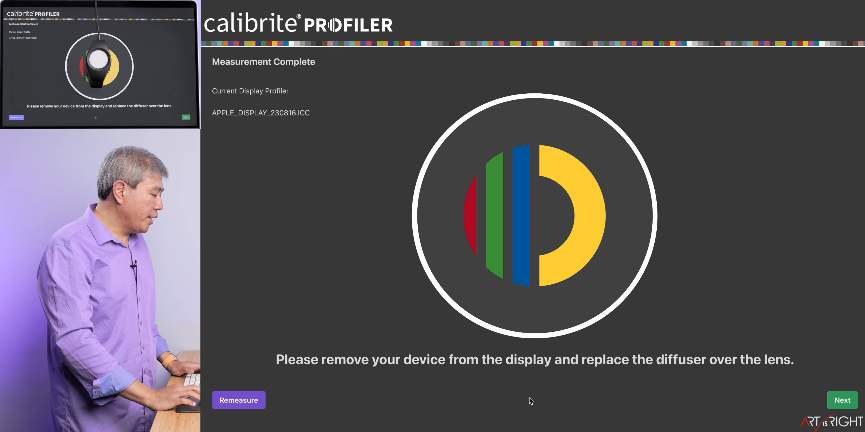
left_click(841, 400)
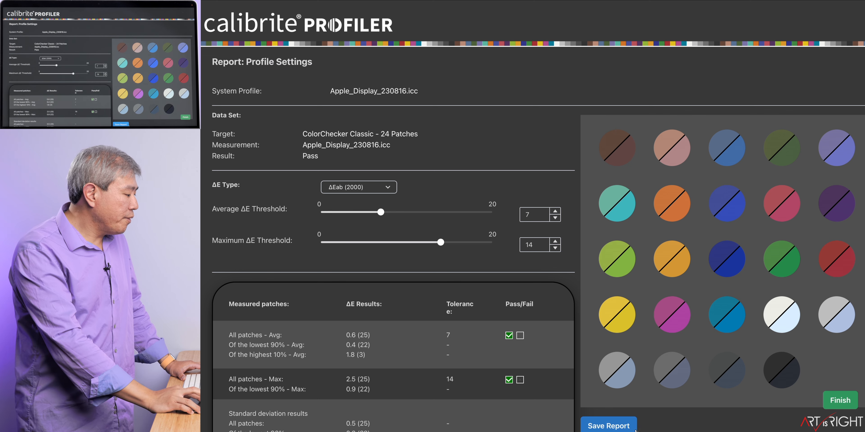
Step: Capture a screenshot of the validation report window, and finish the validation
key("super+shift+4")
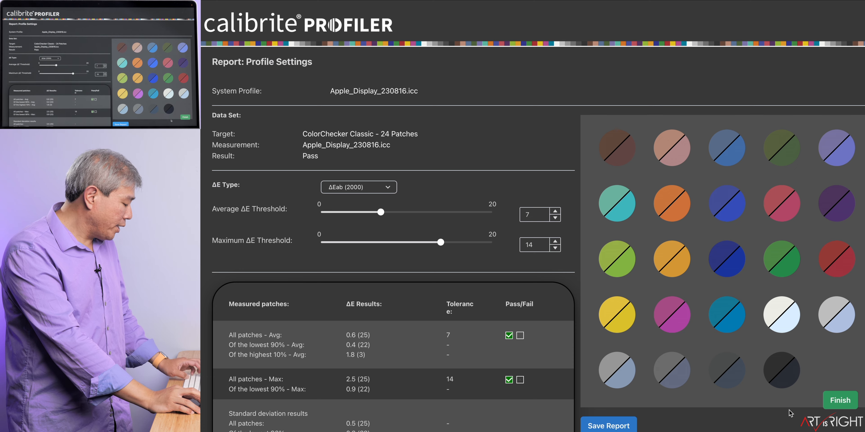
key("space")
left_click(789, 411)
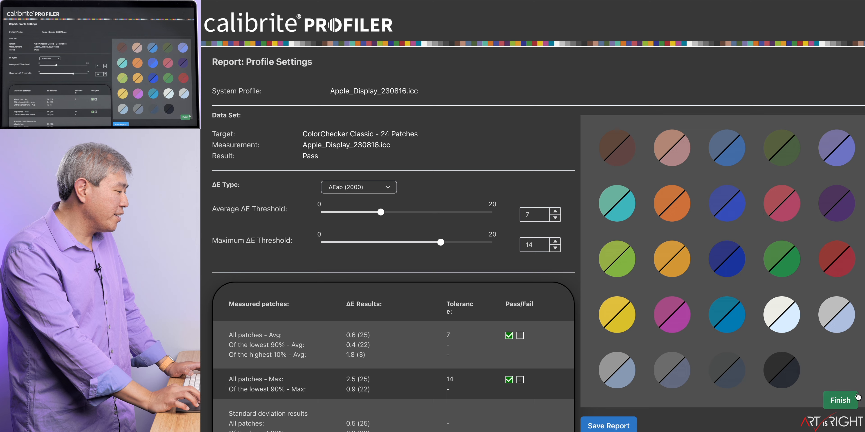
left_click(848, 402)
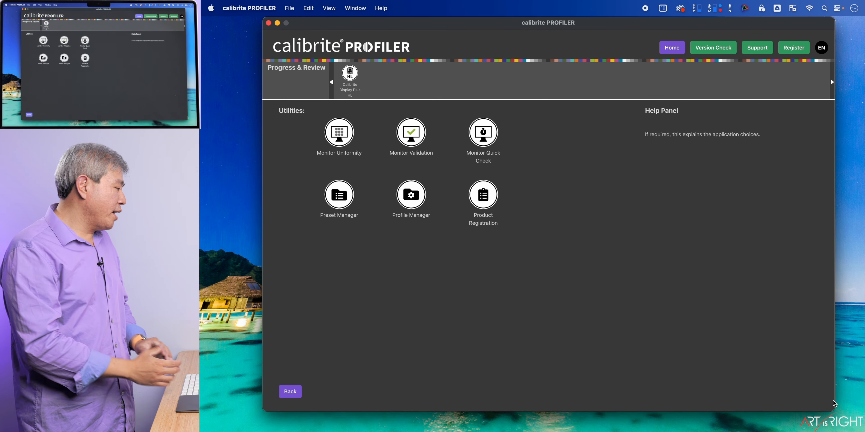
Step: Open ColorSync Utility and check the factory and current profiles of the Color LCD display, including the options for the current profile
key("super+Tab")
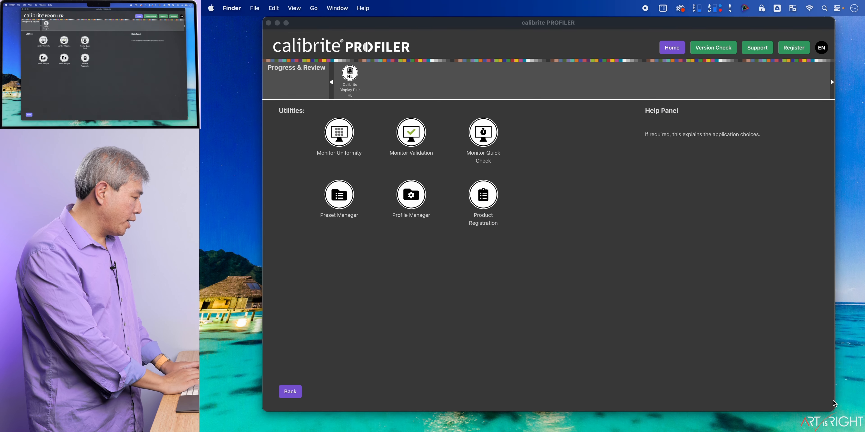
key("super+space")
type("color")
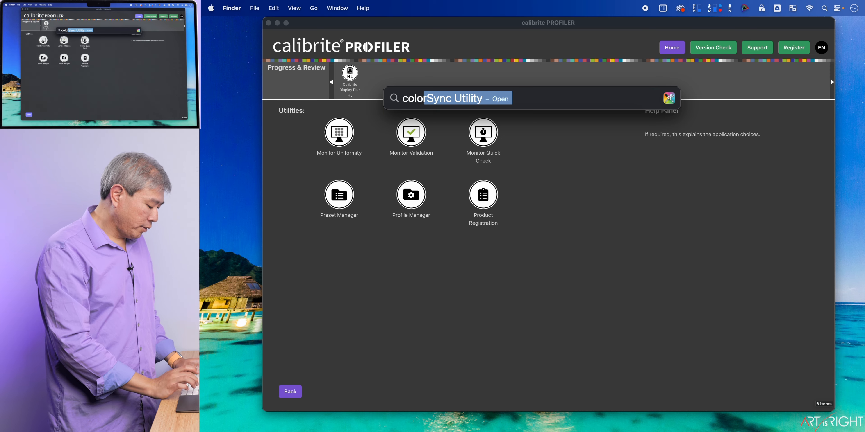
key("Return")
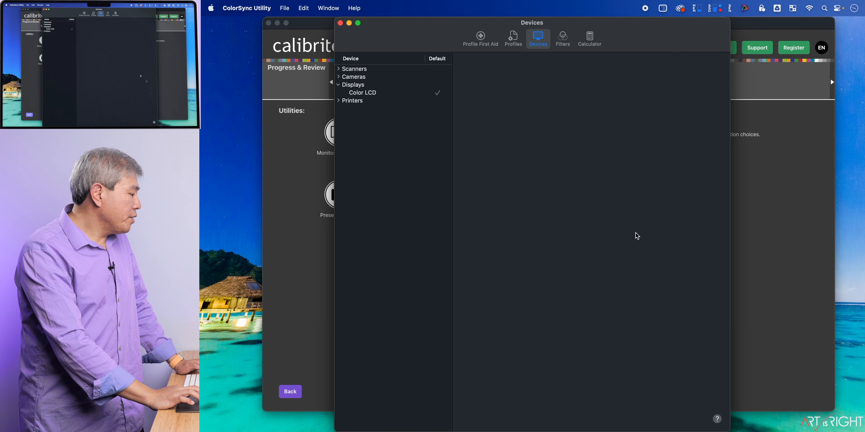
left_click(386, 94)
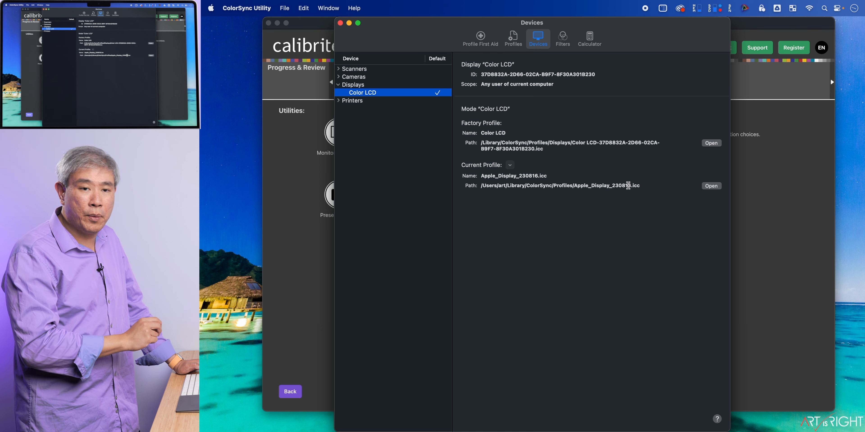
left_click(510, 166)
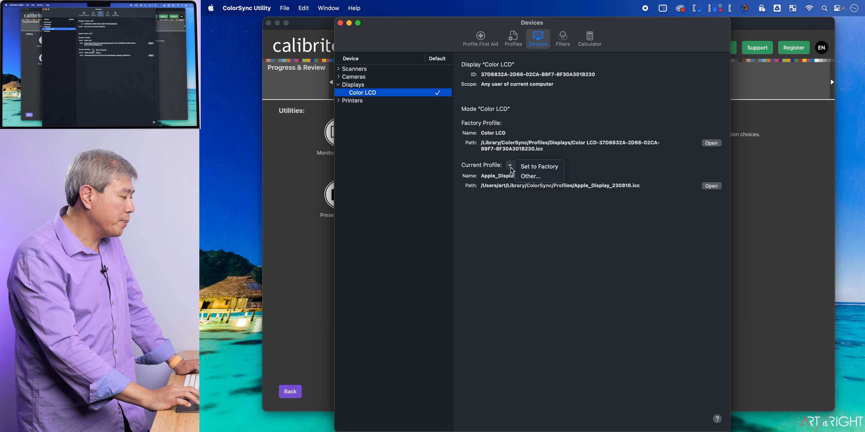
left_click(523, 166)
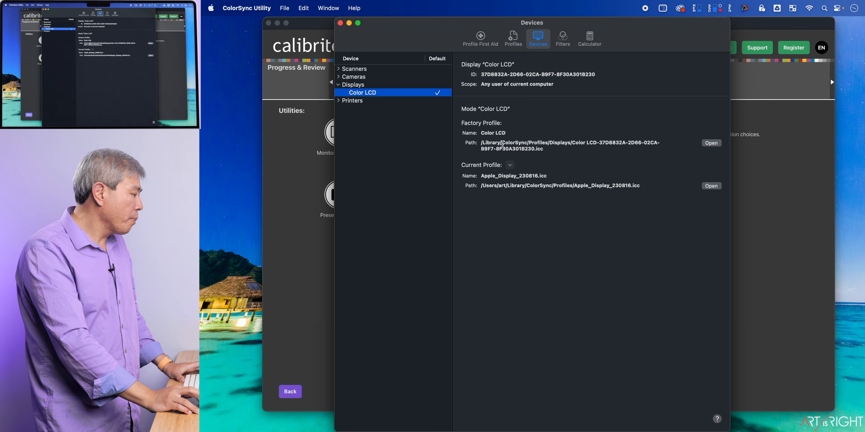
Step: Compare the Lab plot of Apple_Display_230816.icc against Display P3 as the reference gamut, and quit ColorSync Utility
left_click(510, 49)
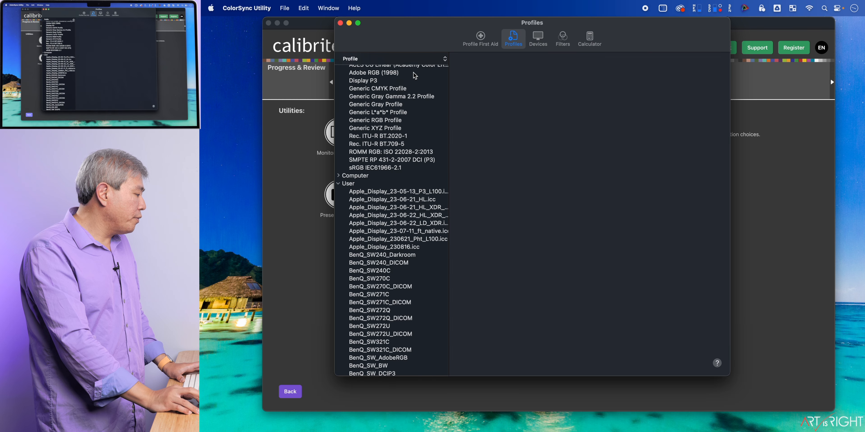
left_click(371, 93)
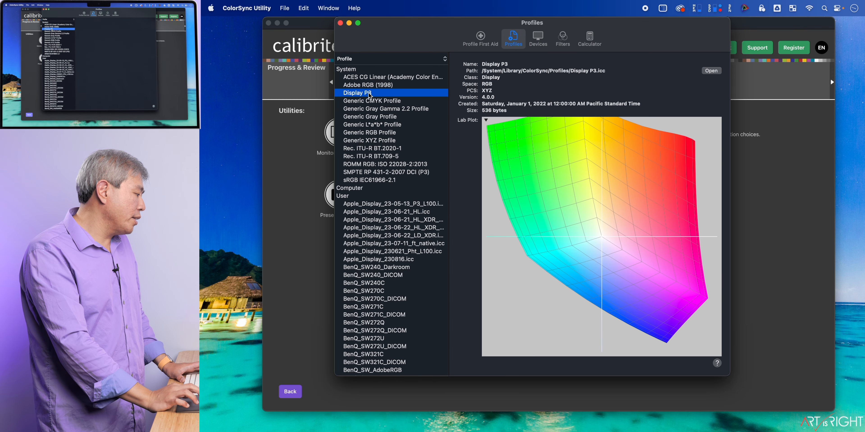
left_click(486, 120)
left_click(523, 177)
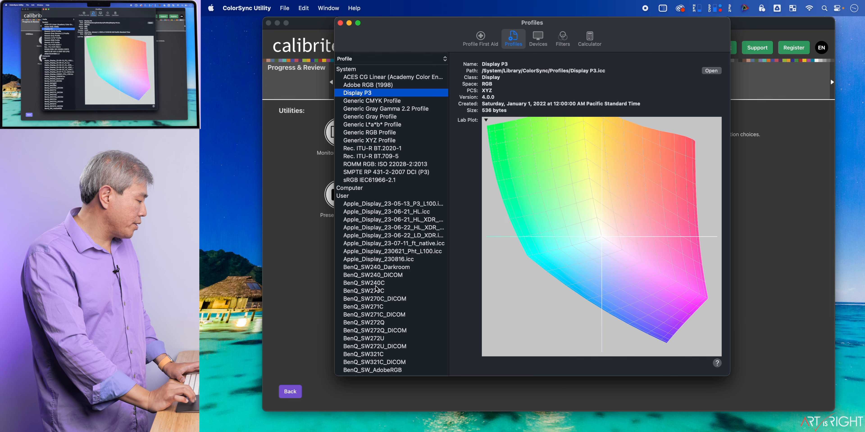
scroll(376, 288, "down", 10)
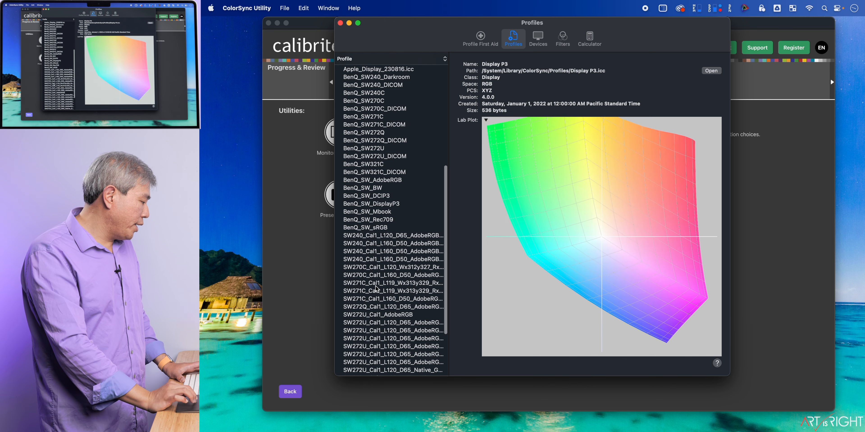
scroll(376, 288, "up", 10)
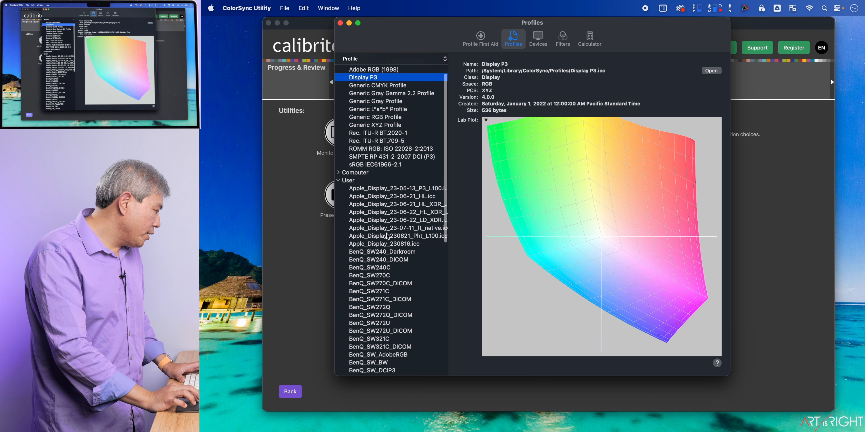
left_click(389, 247)
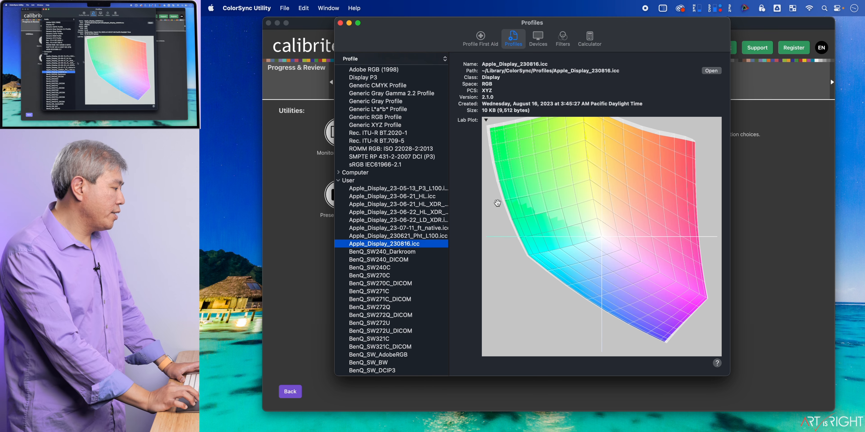
left_click_drag(559, 214, 441, 239)
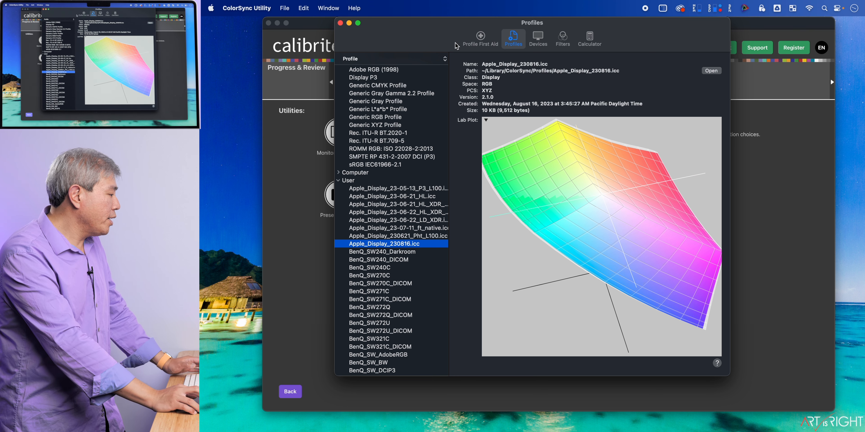
key("super+q")
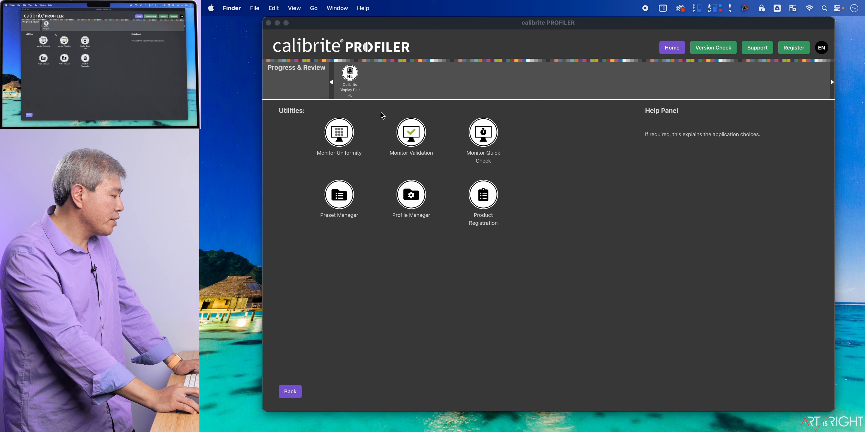
Step: Open calibrite PROFILER's Profile Manager and activate the Apple_Display_23-07-11_ft_native.icc profile for the Apple Display
left_click(411, 197)
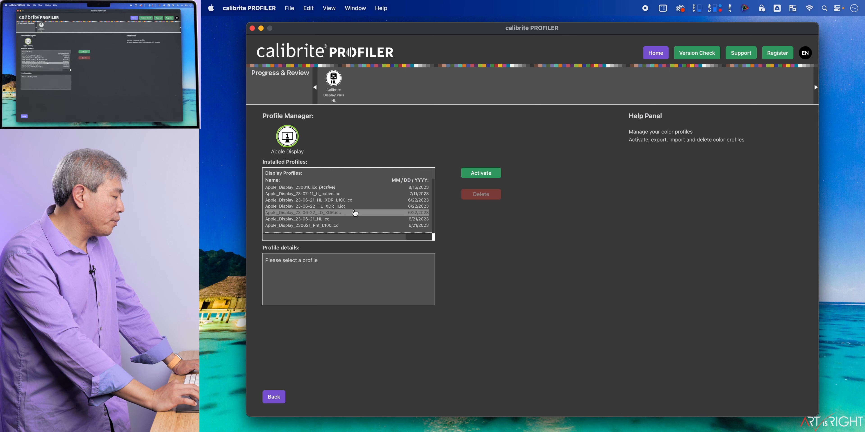
left_click(355, 197)
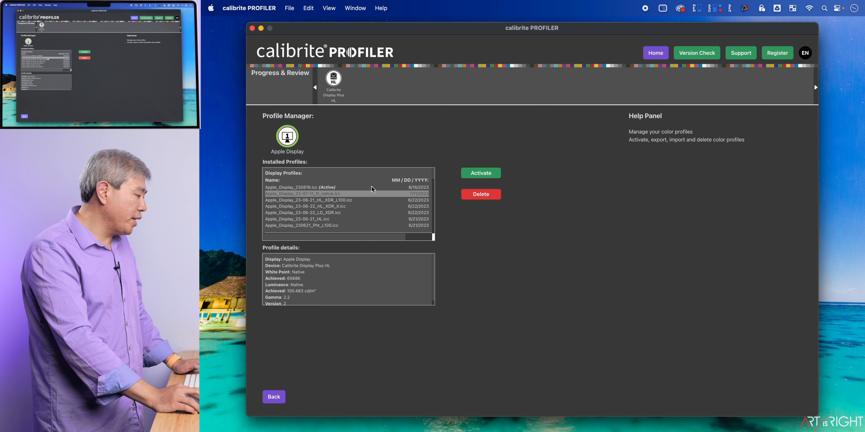
left_click(480, 173)
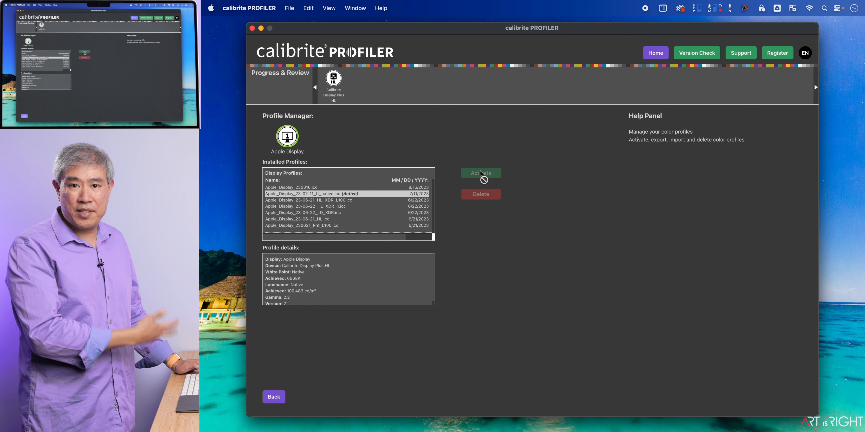
Step: Reactivate Apple_Display_230816.icc for the Apple Display, and show the details of Apple_Display_23-06-21_HL_XDR_L100.icc
left_click(396, 187)
left_click(472, 174)
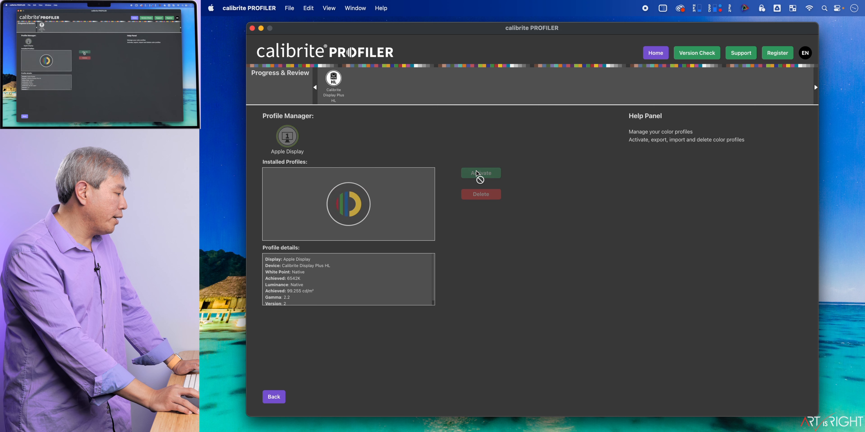
left_click(404, 200)
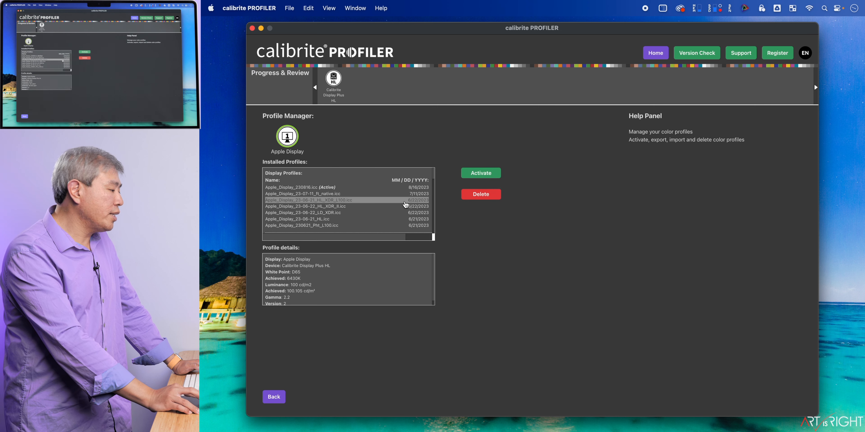